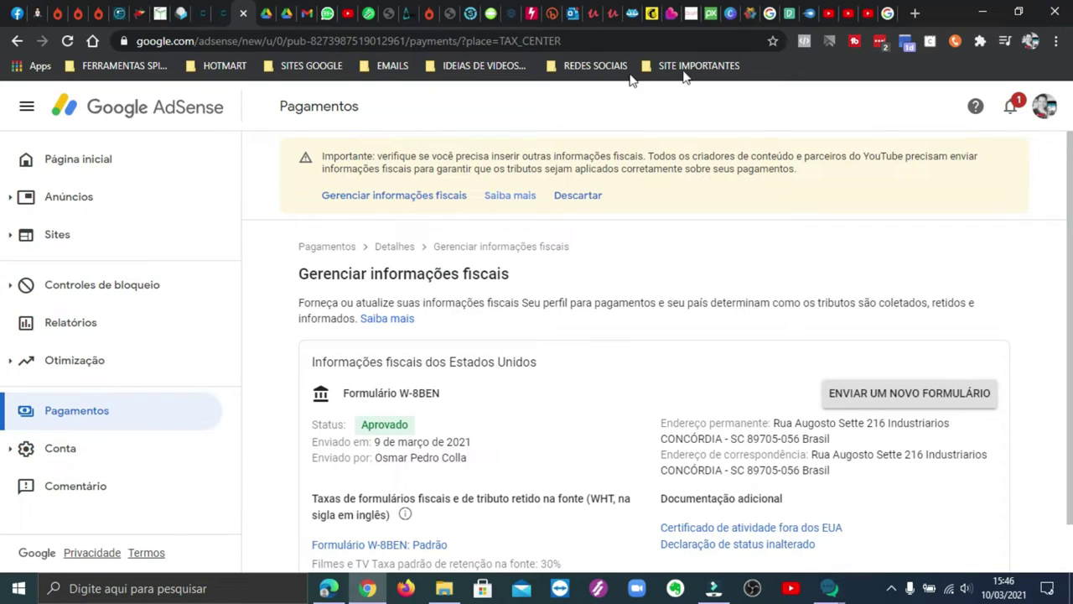
Step: Switch from the approved W-8BEN tax page to the YouTube Studio window with Alt+Tab
{"action": "key", "text": "alt+Tab"}
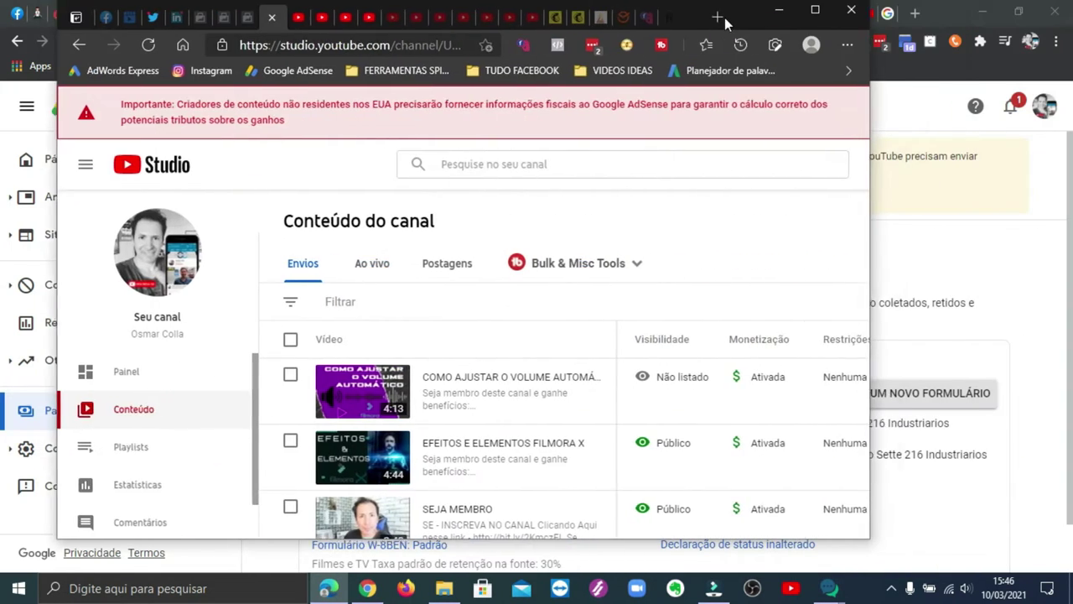
Step: Nudge the YouTube Studio window aside, then minimize it to reveal AdSense
{"action": "left_click_drag", "start_coordinate": [724, 18], "coordinate": [759, 25]}
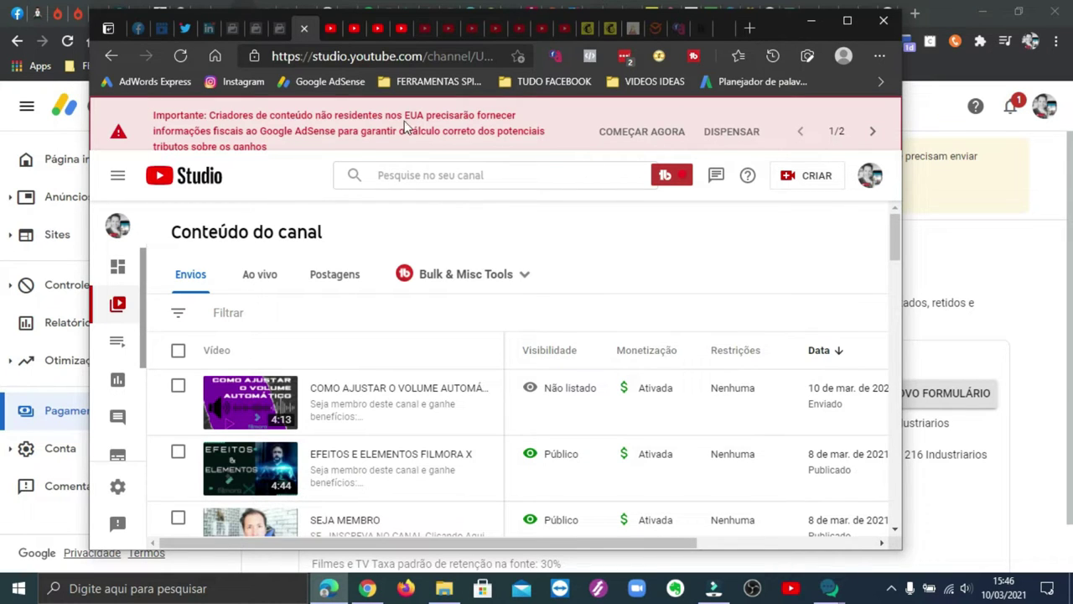
{"action": "left_click", "coordinate": [811, 20]}
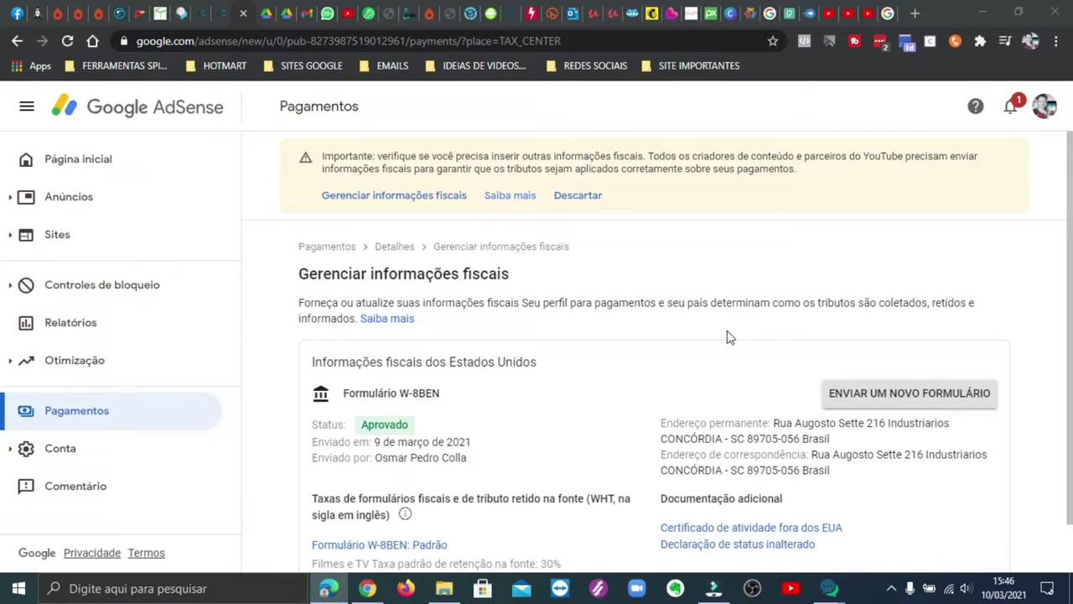
Step: Start a new tax form replacing the old one and continue past the password check
{"action": "left_click", "coordinate": [926, 398]}
{"action": "left_click", "coordinate": [927, 398]}
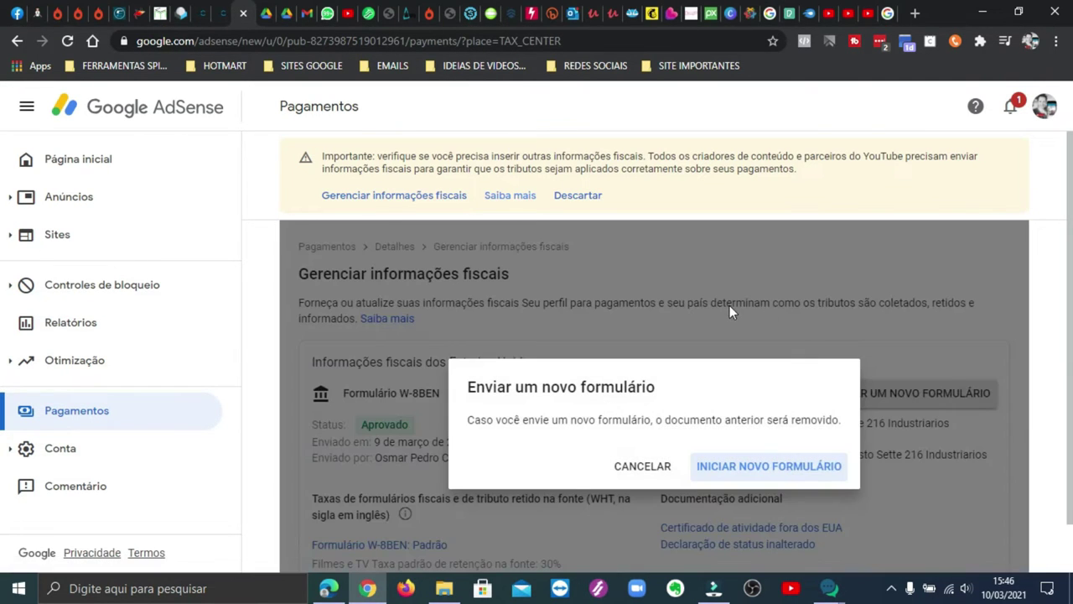
{"action": "left_click", "coordinate": [779, 468]}
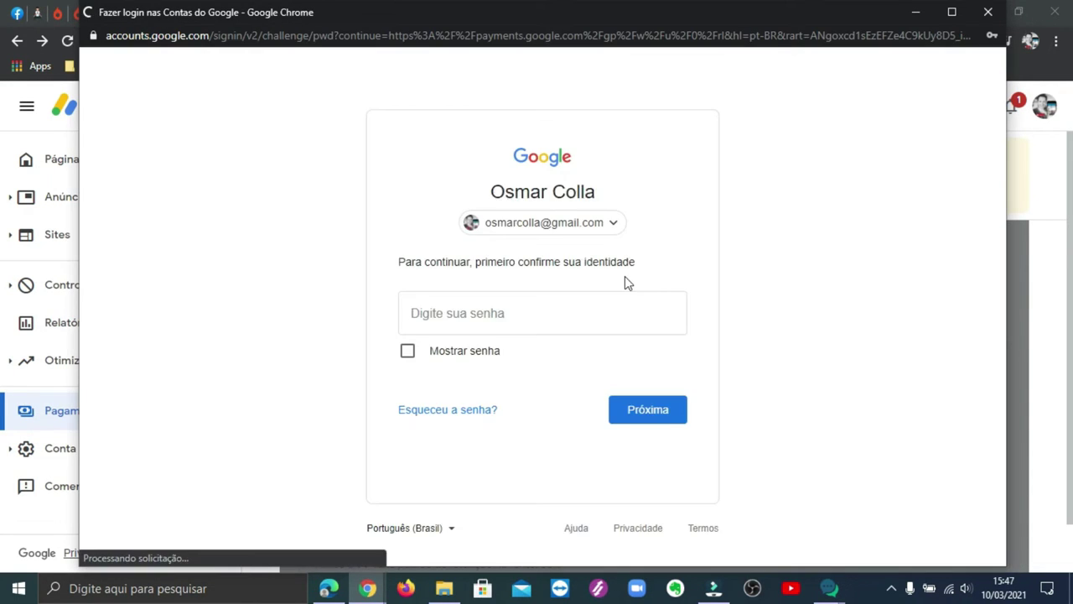
{"action": "left_click", "coordinate": [651, 409]}
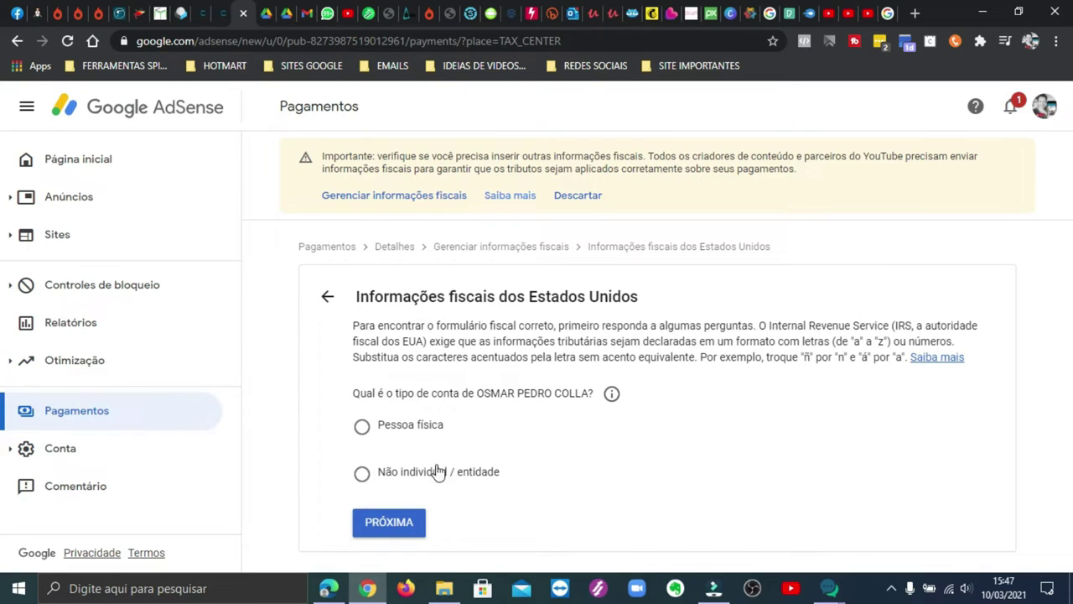
Step: Answer Pessoa física and Não to US citizenship, then choose and open the W-8BEN form
{"action": "left_click", "coordinate": [361, 426]}
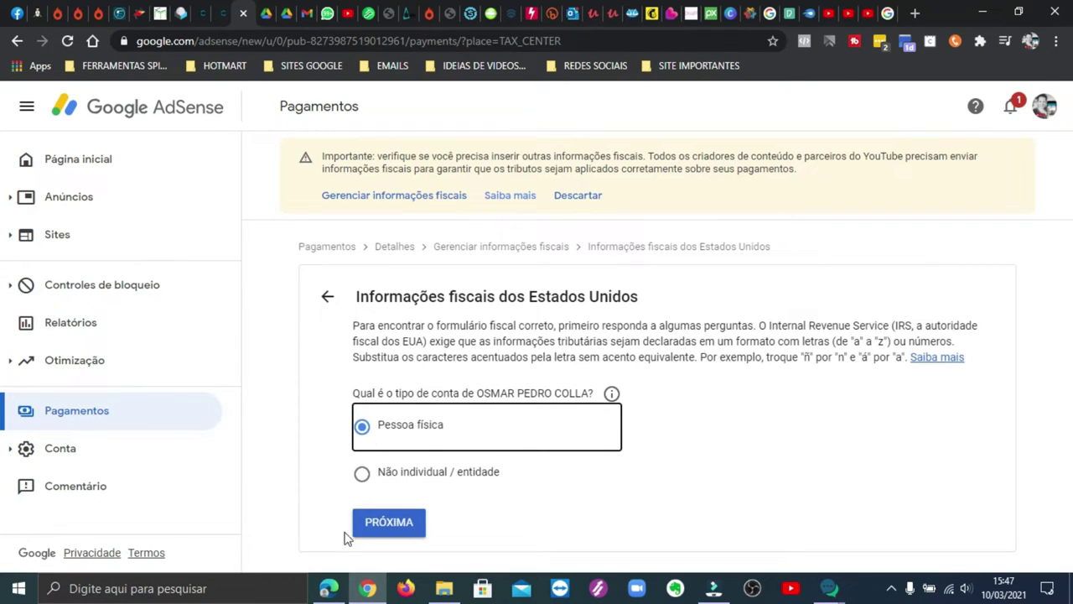
{"action": "left_click", "coordinate": [394, 523]}
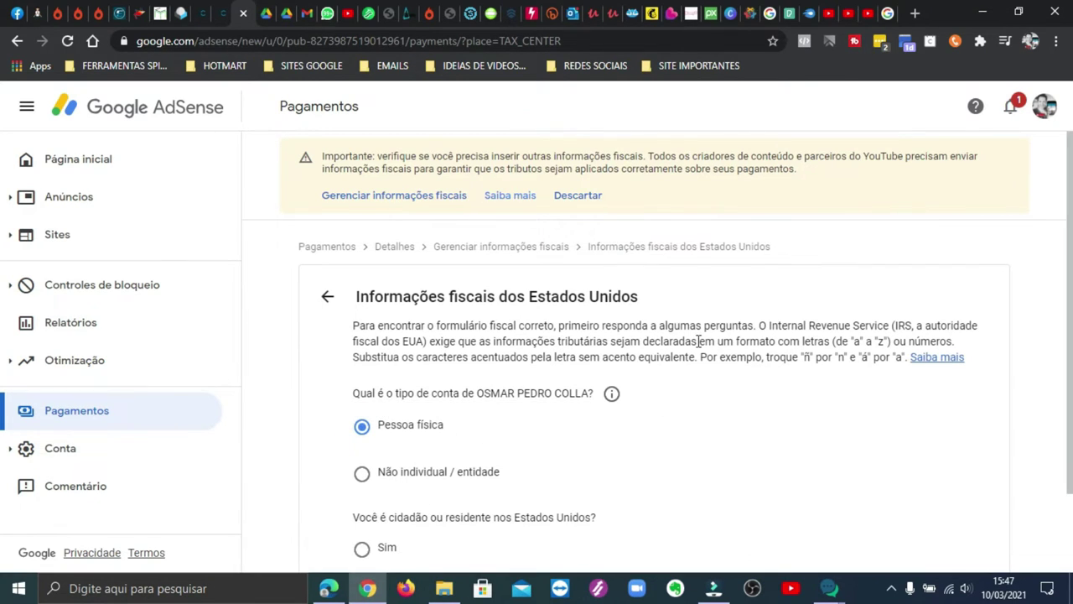
{"action": "scroll", "coordinate": [697, 340], "scroll_direction": "down", "scroll_amount": 2}
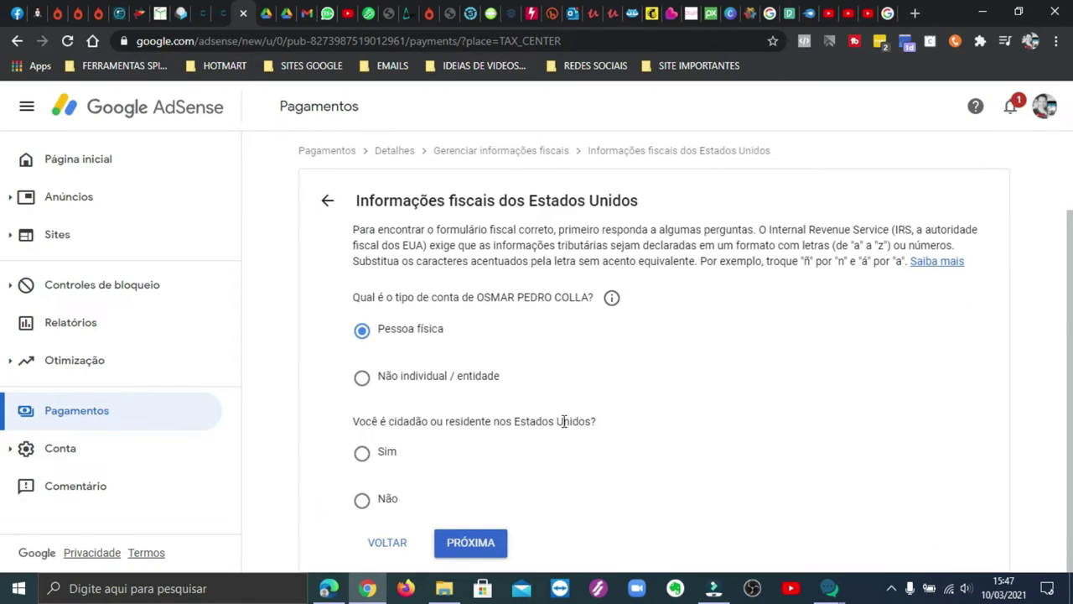
{"action": "left_click", "coordinate": [363, 501]}
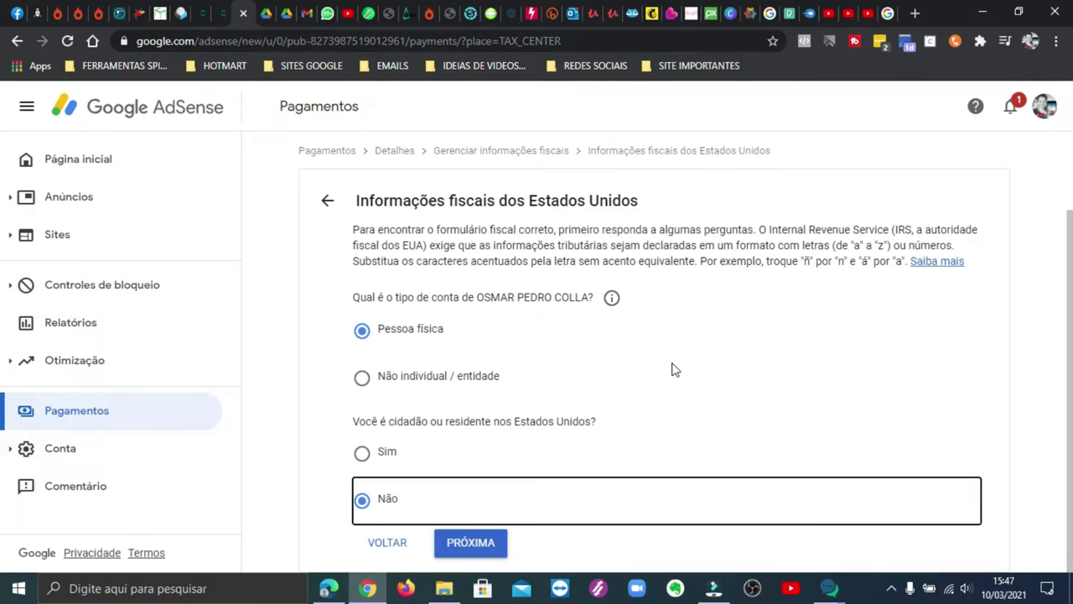
{"action": "left_click", "coordinate": [483, 543]}
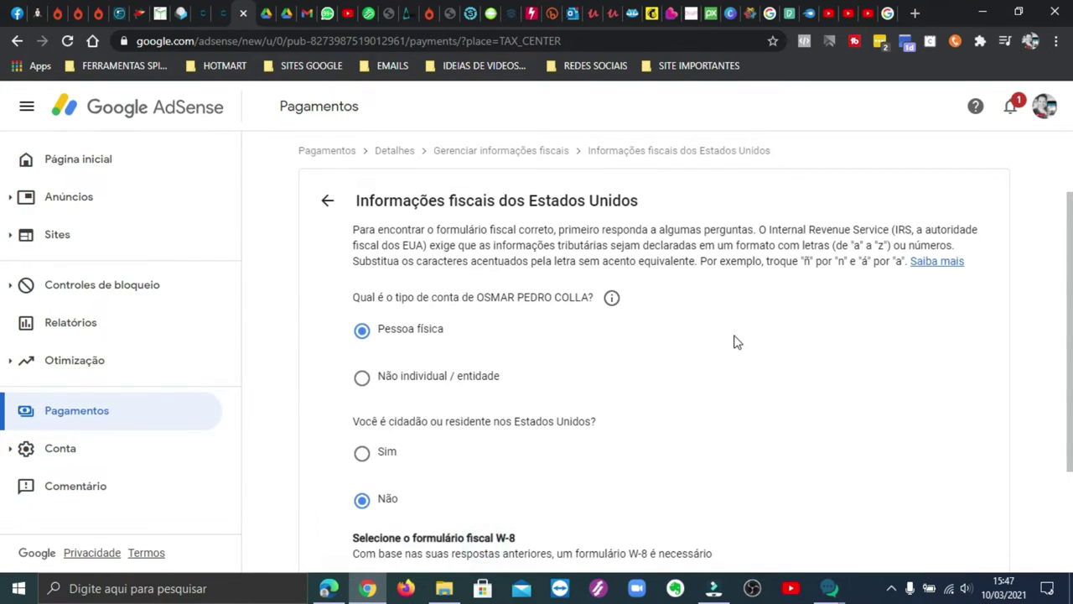
{"action": "scroll", "coordinate": [730, 348], "scroll_direction": "down", "scroll_amount": 2}
{"action": "left_click", "coordinate": [361, 428]}
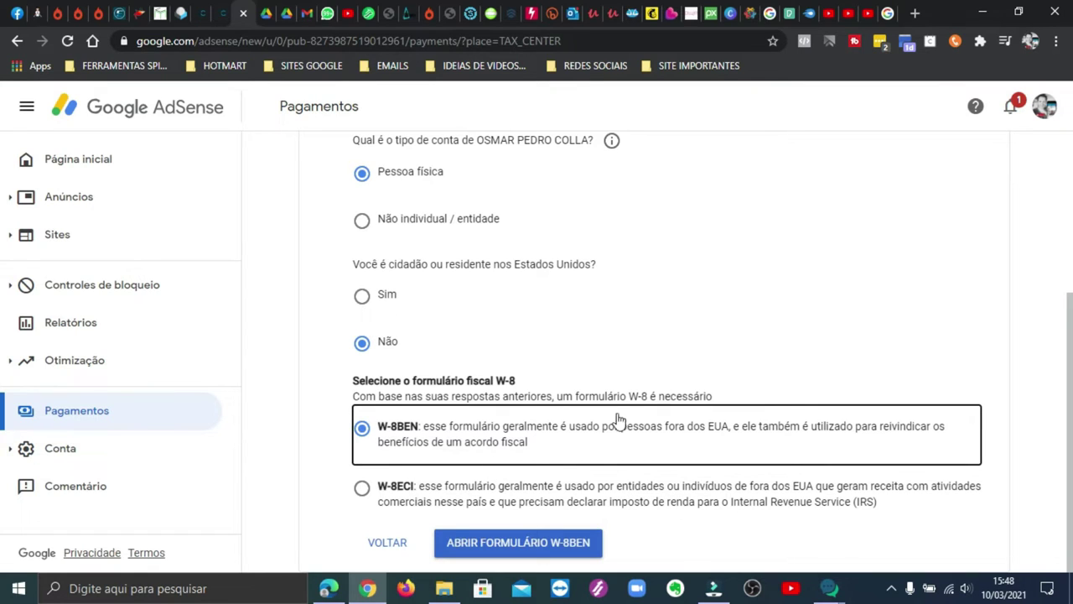
{"action": "left_click", "coordinate": [538, 541]}
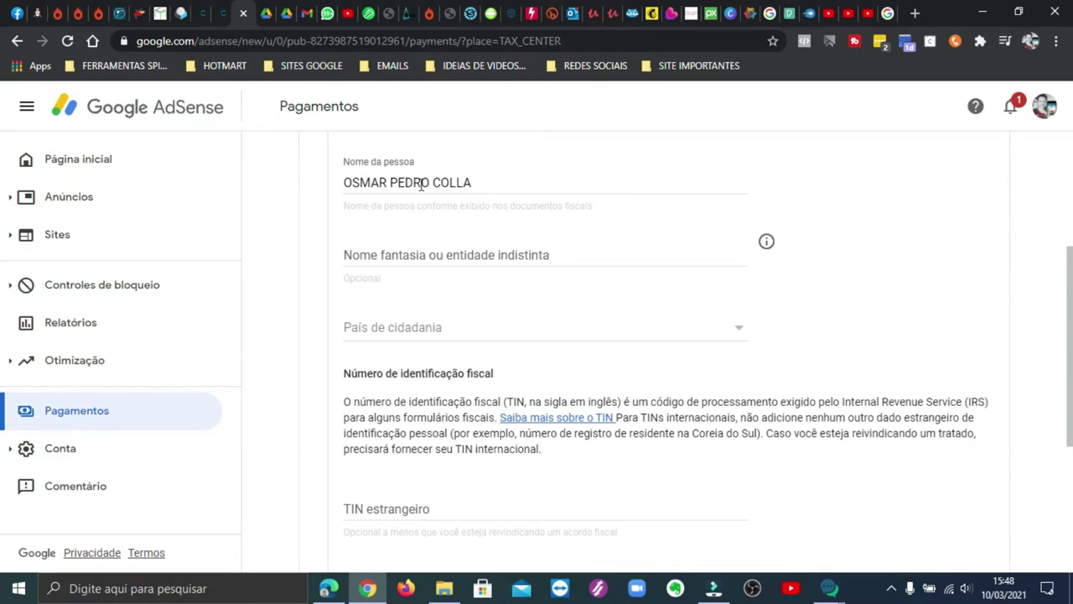
Step: Select Brasil as the País de cidadania and proceed to the Endereço step
{"action": "left_click", "coordinate": [642, 327]}
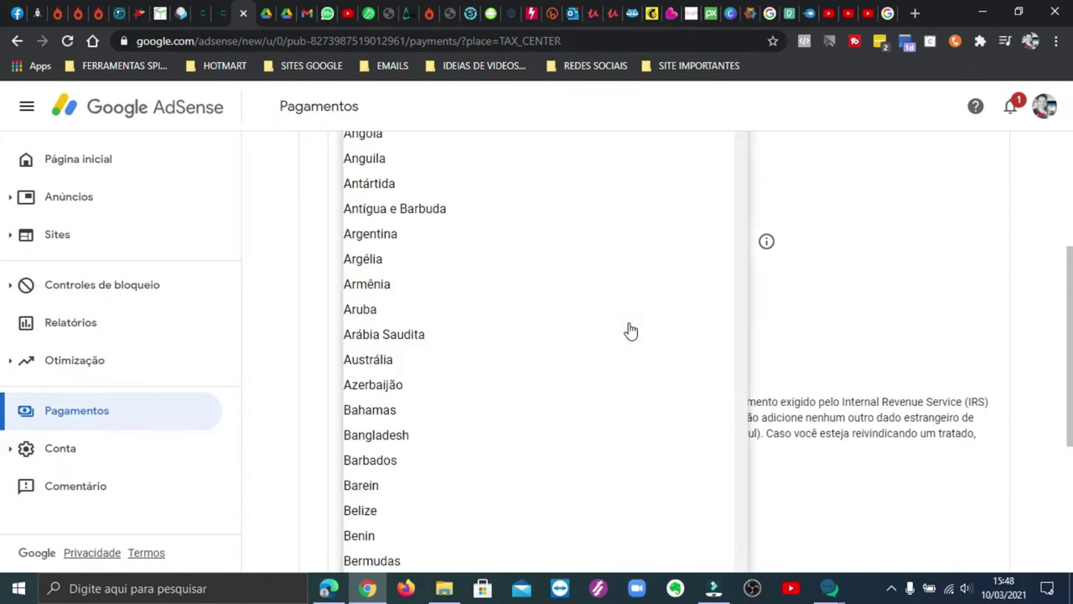
{"action": "scroll", "coordinate": [410, 322], "scroll_direction": "down", "scroll_amount": 4}
{"action": "left_click", "coordinate": [370, 348]}
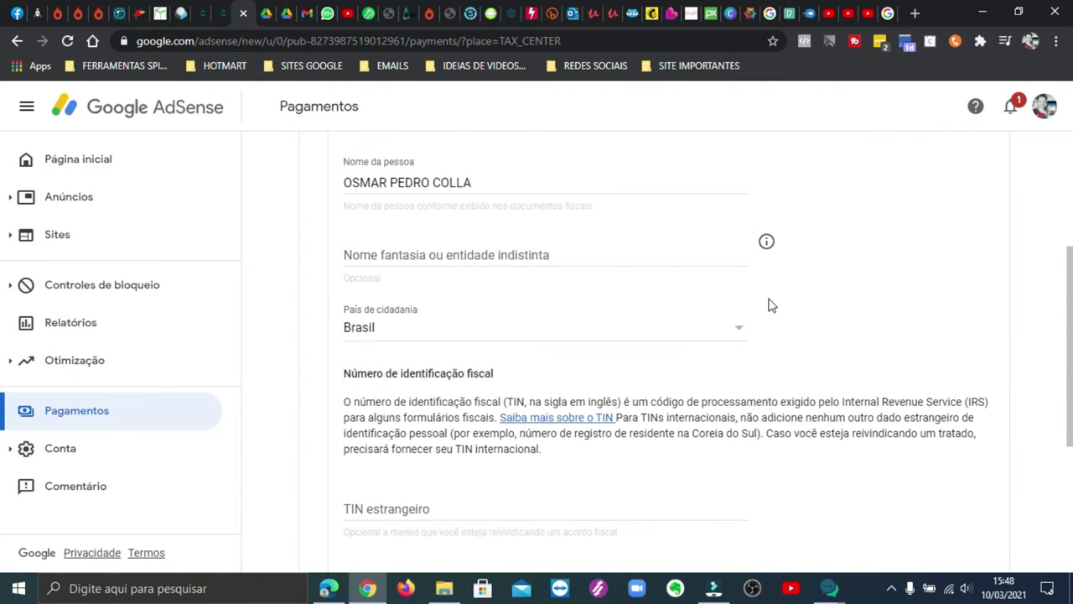
{"action": "scroll", "coordinate": [642, 341], "scroll_direction": "down", "scroll_amount": 3}
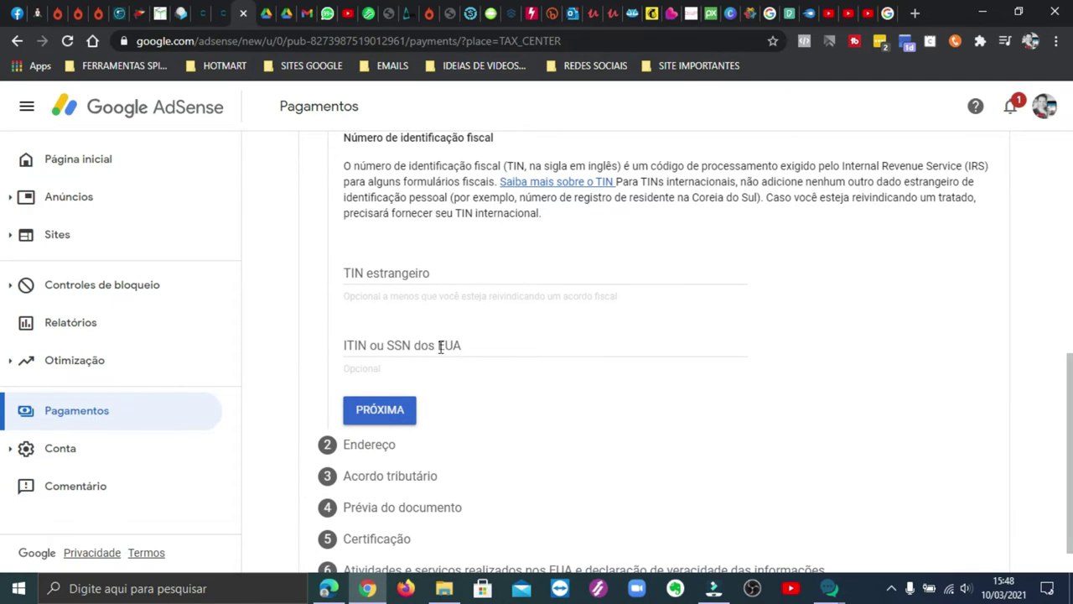
{"action": "scroll", "coordinate": [646, 262], "scroll_direction": "up", "scroll_amount": 1}
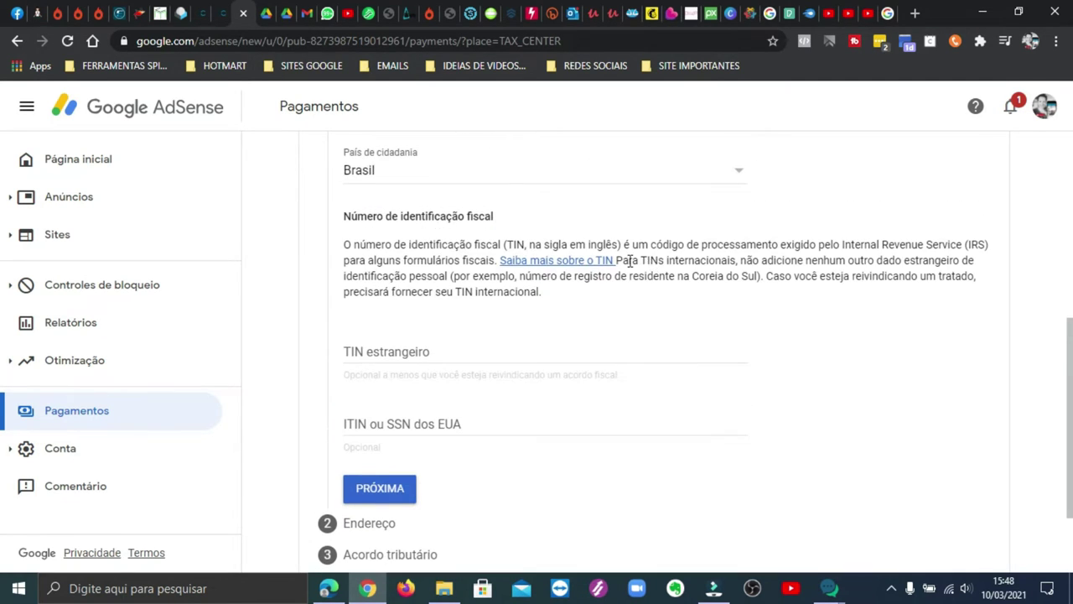
{"action": "scroll", "coordinate": [650, 262], "scroll_direction": "down", "scroll_amount": 2}
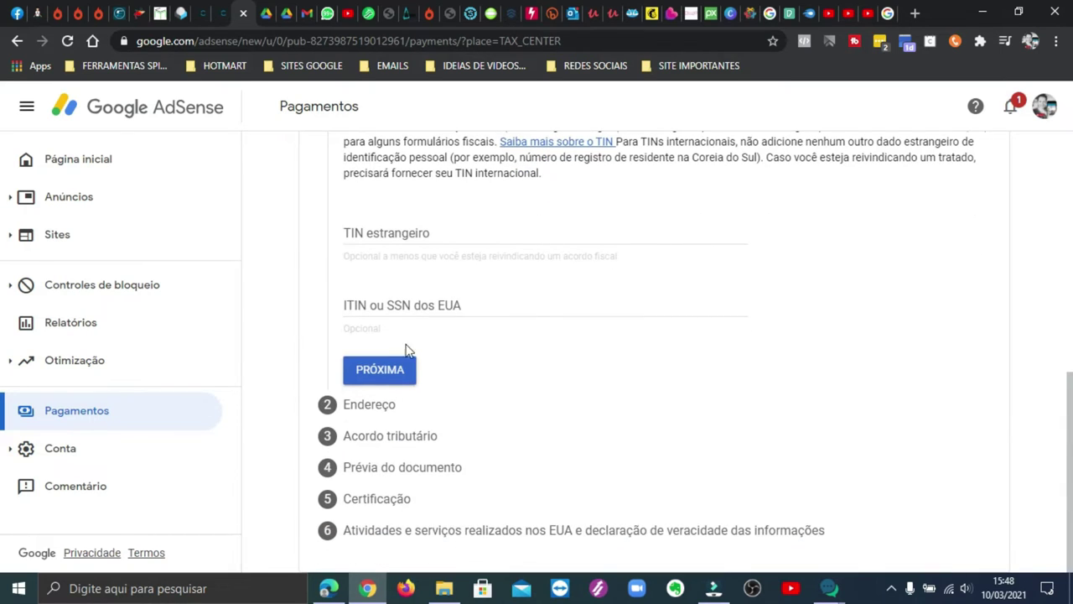
{"action": "left_click", "coordinate": [388, 374]}
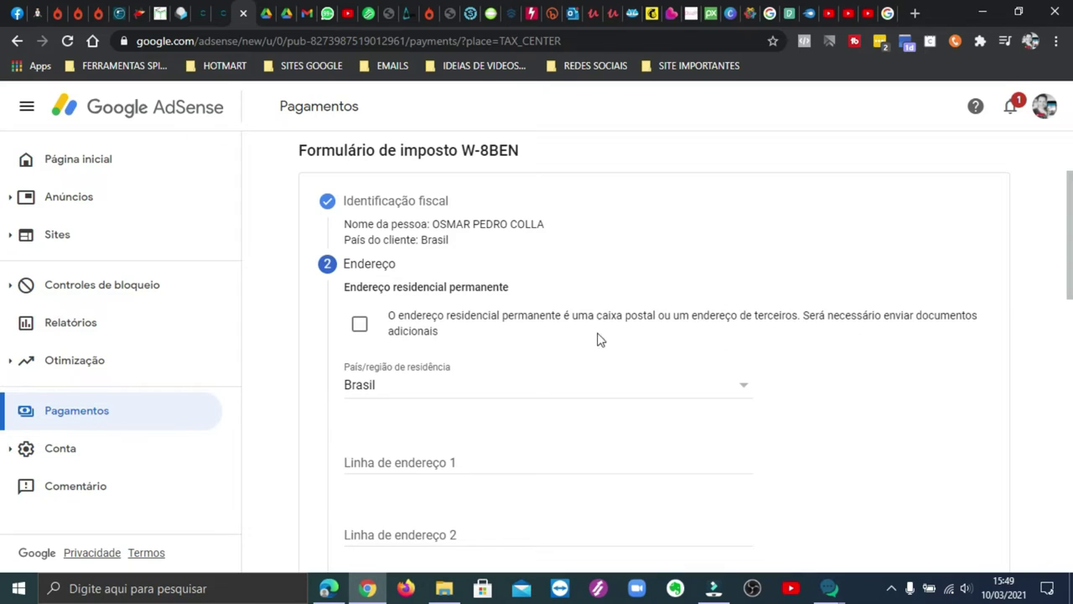
Step: Mark the PO box/third-party option and fill the address lines starting with 'Rua' and Bairro
{"action": "left_click", "coordinate": [359, 327]}
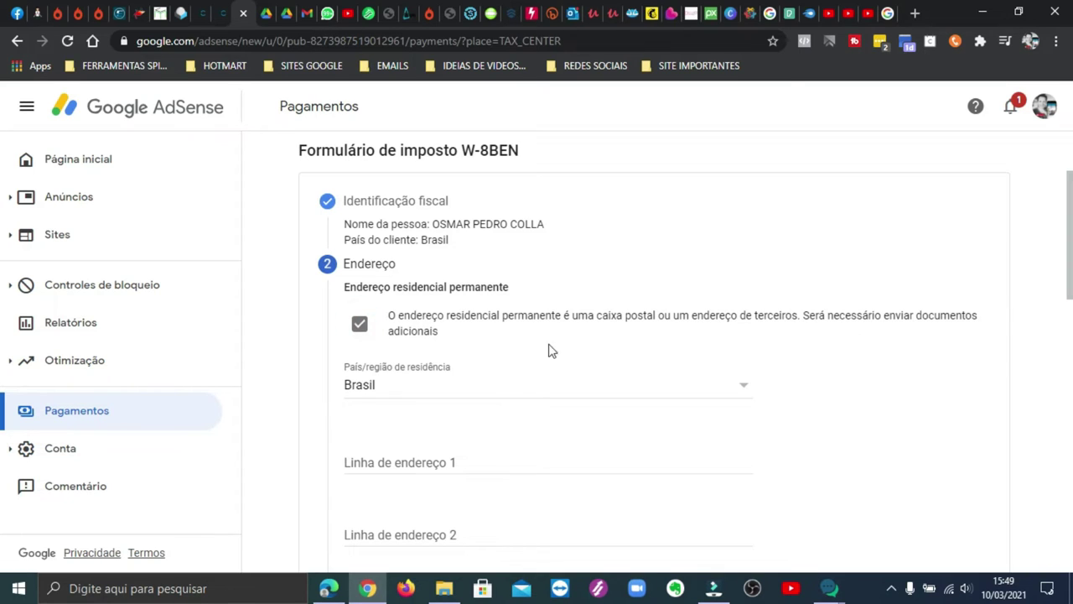
{"action": "scroll", "coordinate": [575, 365], "scroll_direction": "down", "scroll_amount": 1}
{"action": "left_click", "coordinate": [440, 383]}
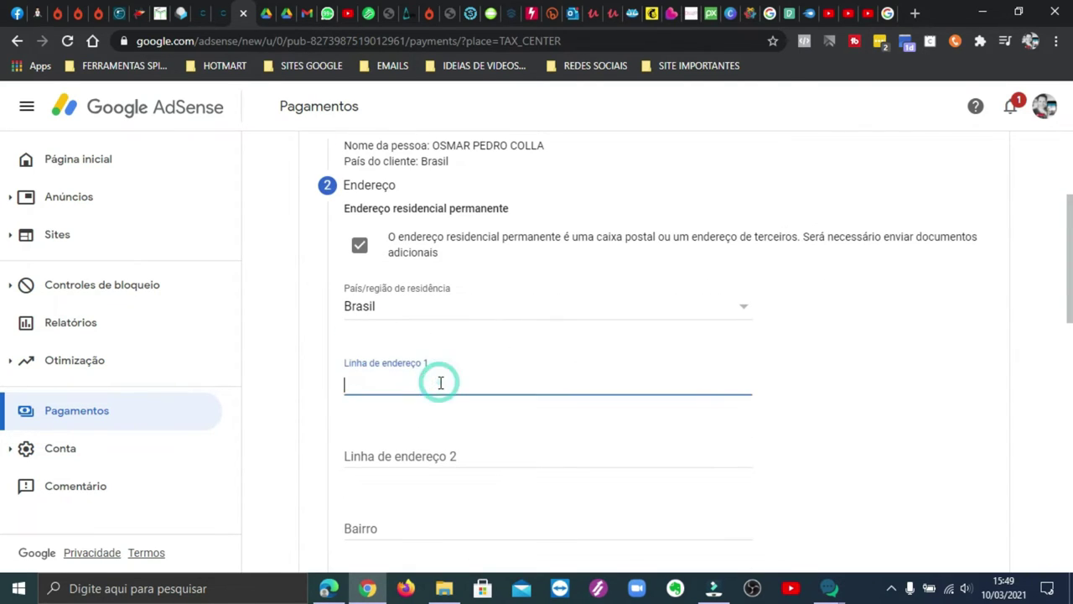
{"action": "left_click", "coordinate": [434, 454]}
{"action": "scroll", "coordinate": [533, 382], "scroll_direction": "down", "scroll_amount": 3}
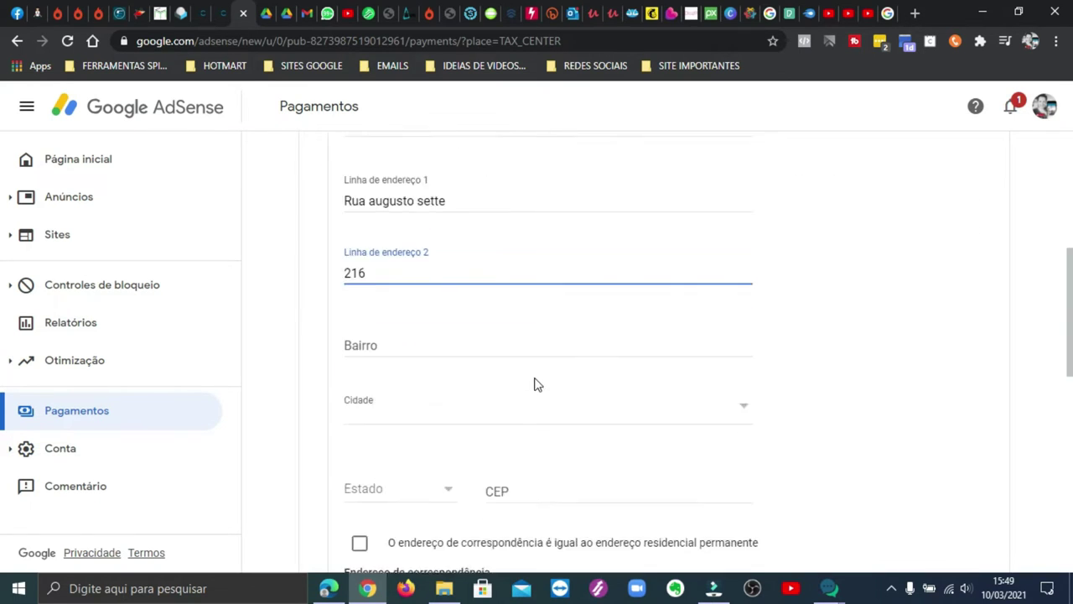
{"action": "left_click", "coordinate": [367, 289]}
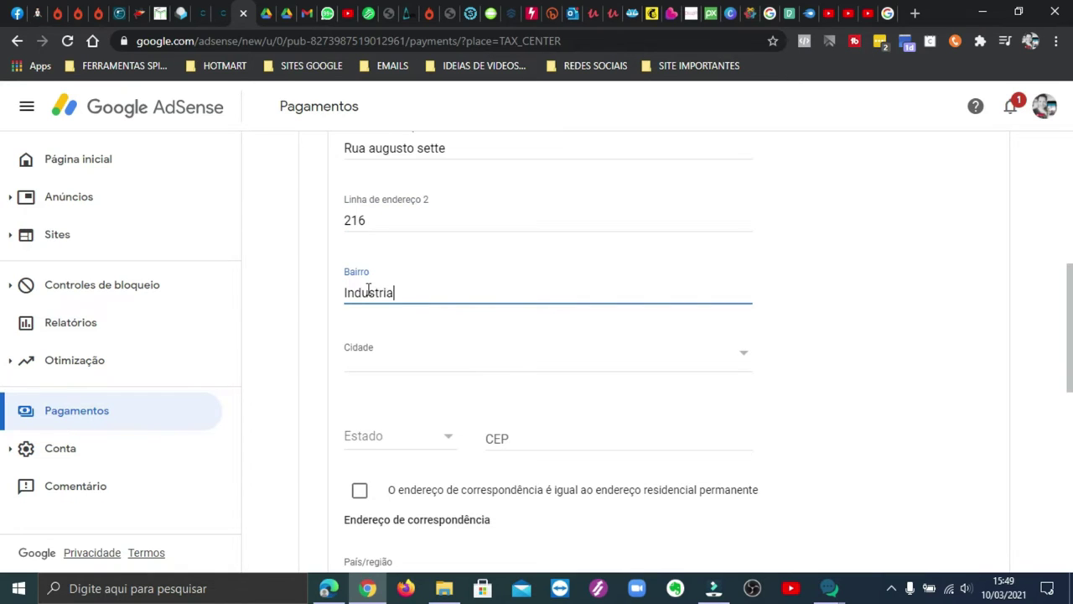
{"action": "scroll", "coordinate": [541, 240], "scroll_direction": "up", "scroll_amount": 2}
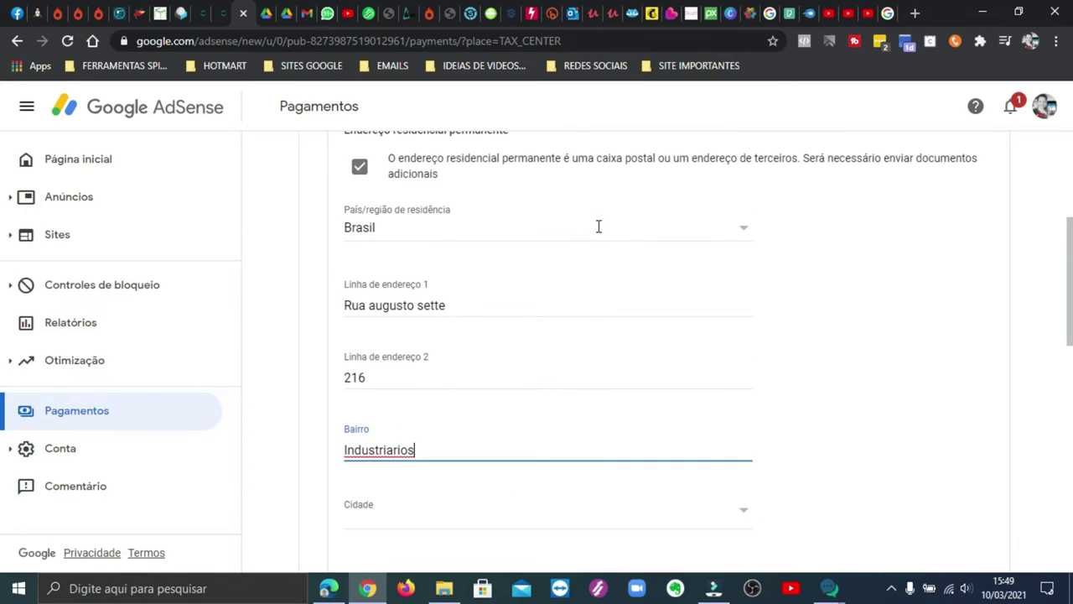
{"action": "scroll", "coordinate": [735, 276], "scroll_direction": "down", "scroll_amount": 4}
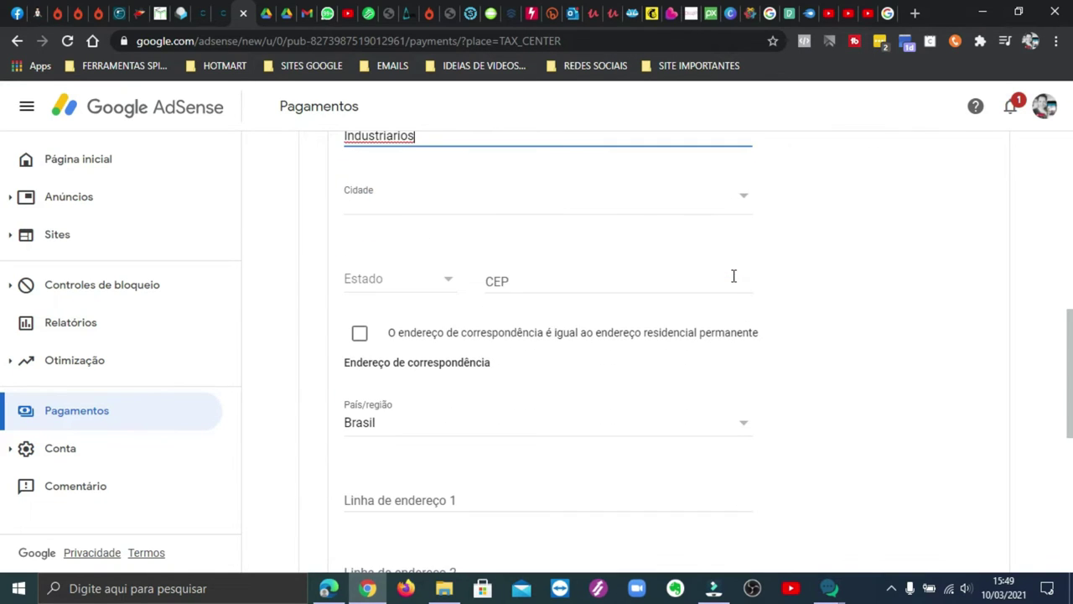
Step: Set the Estado to Santa Catarina and the Cidade to Concórdia
{"action": "left_click", "coordinate": [387, 277]}
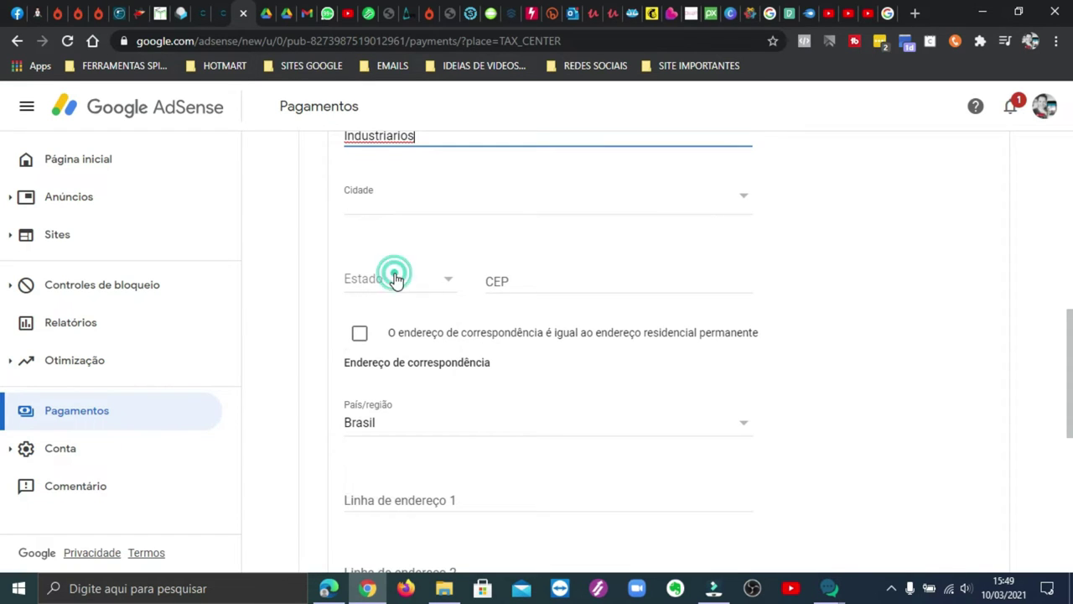
{"action": "scroll", "coordinate": [400, 312], "scroll_direction": "down", "scroll_amount": 3}
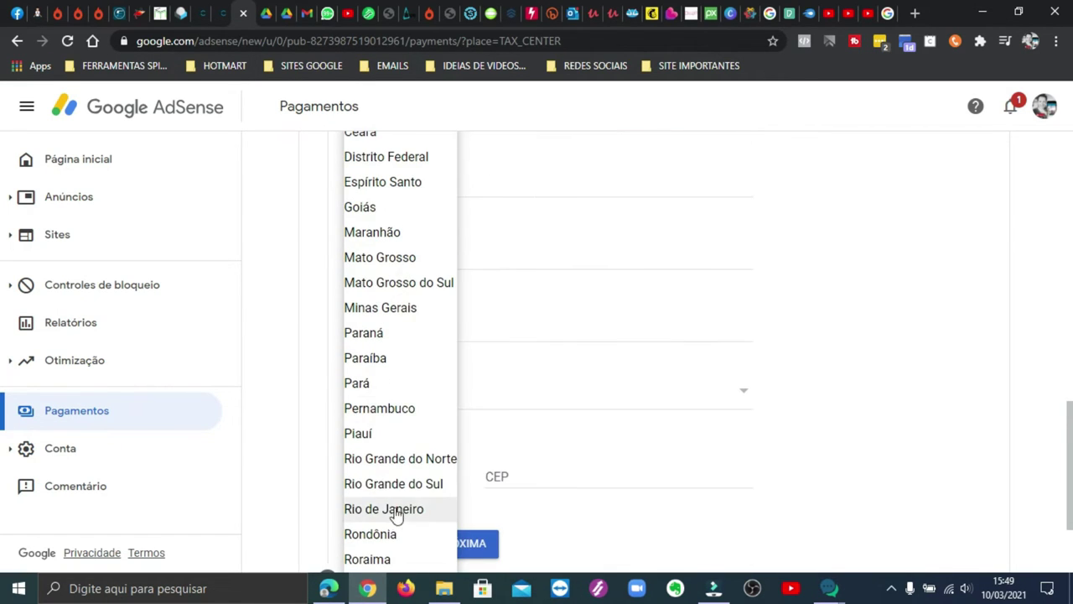
{"action": "scroll", "coordinate": [403, 453], "scroll_direction": "down", "scroll_amount": 2}
{"action": "left_click", "coordinate": [396, 443]}
{"action": "scroll", "coordinate": [730, 278], "scroll_direction": "up", "scroll_amount": 1}
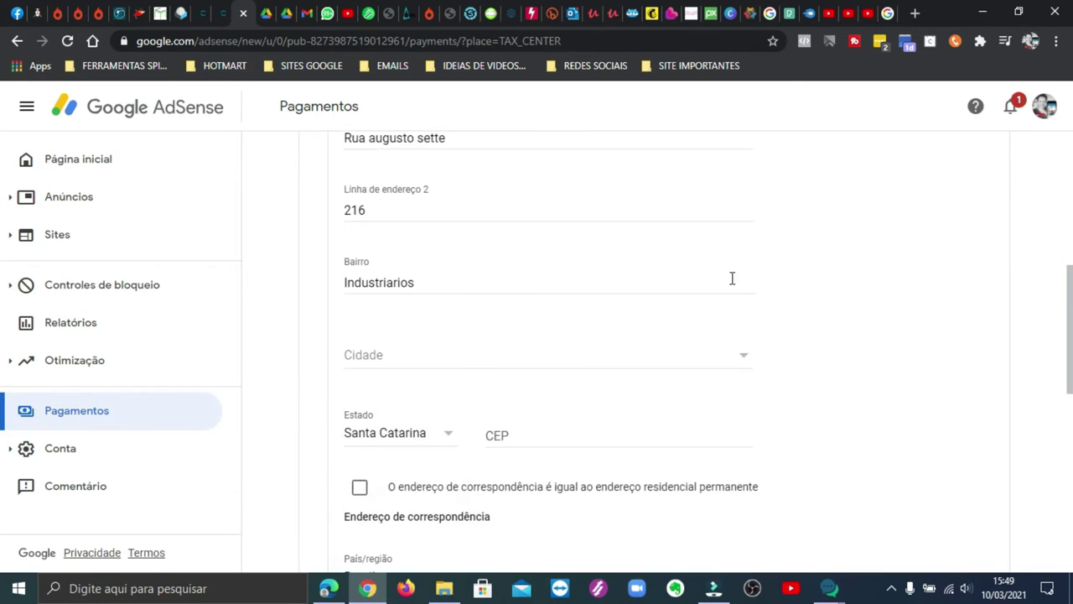
{"action": "left_click", "coordinate": [613, 366]}
{"action": "left_click", "coordinate": [403, 370]}
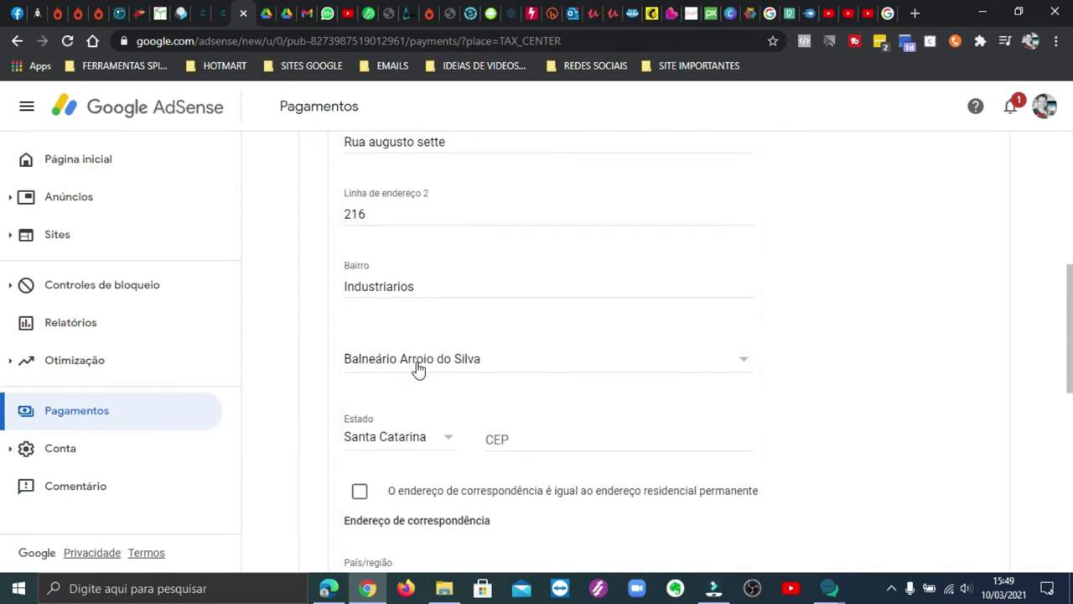
{"action": "left_click", "coordinate": [472, 362]}
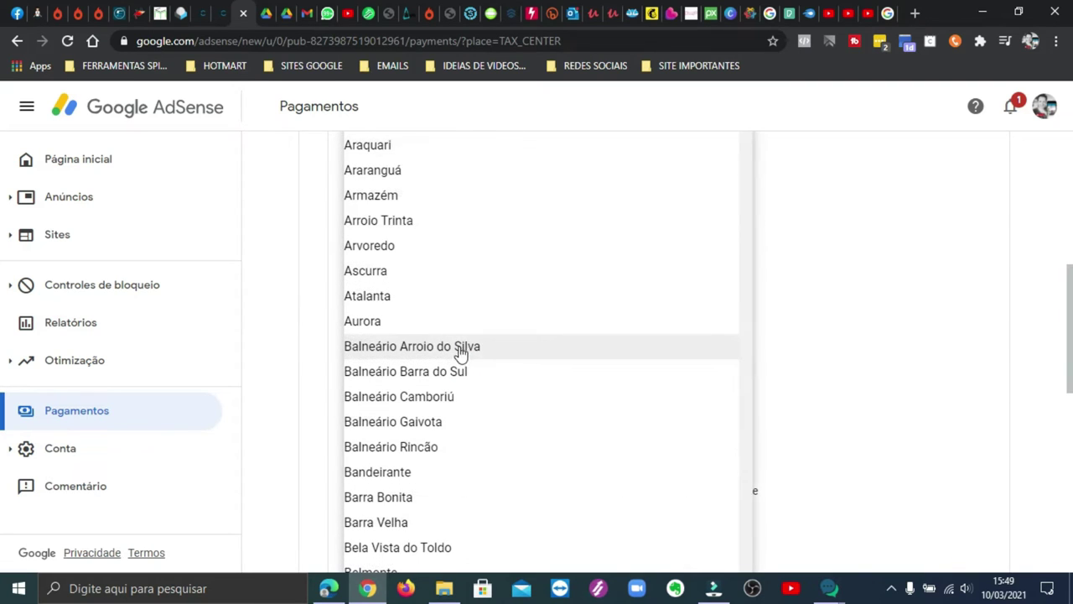
{"action": "scroll", "coordinate": [454, 331], "scroll_direction": "up", "scroll_amount": 3}
{"action": "scroll", "coordinate": [453, 329], "scroll_direction": "down", "scroll_amount": 10}
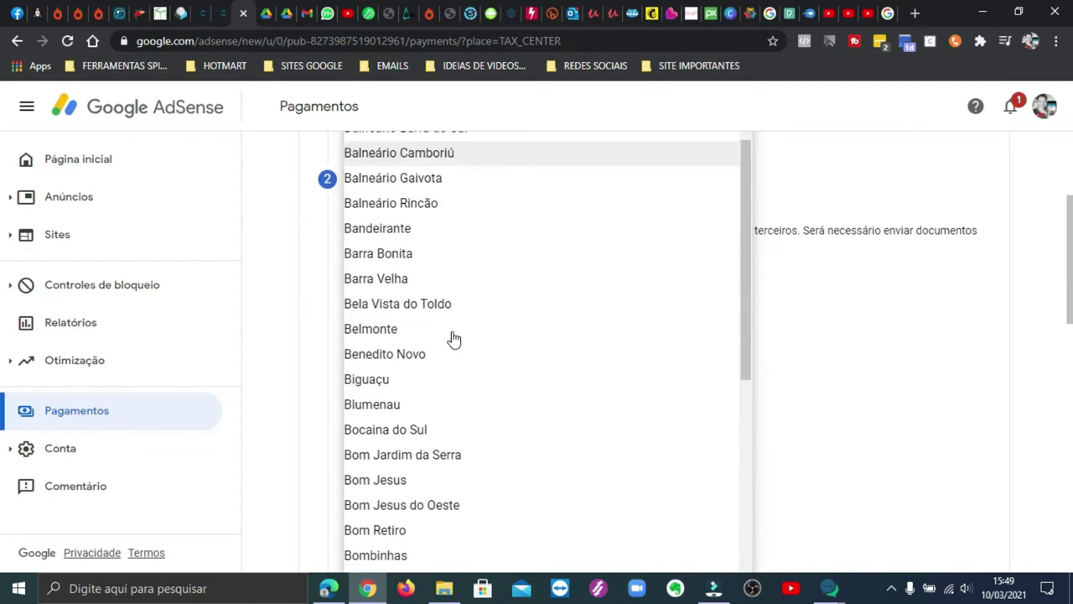
{"action": "scroll", "coordinate": [451, 348], "scroll_direction": "down", "scroll_amount": 5}
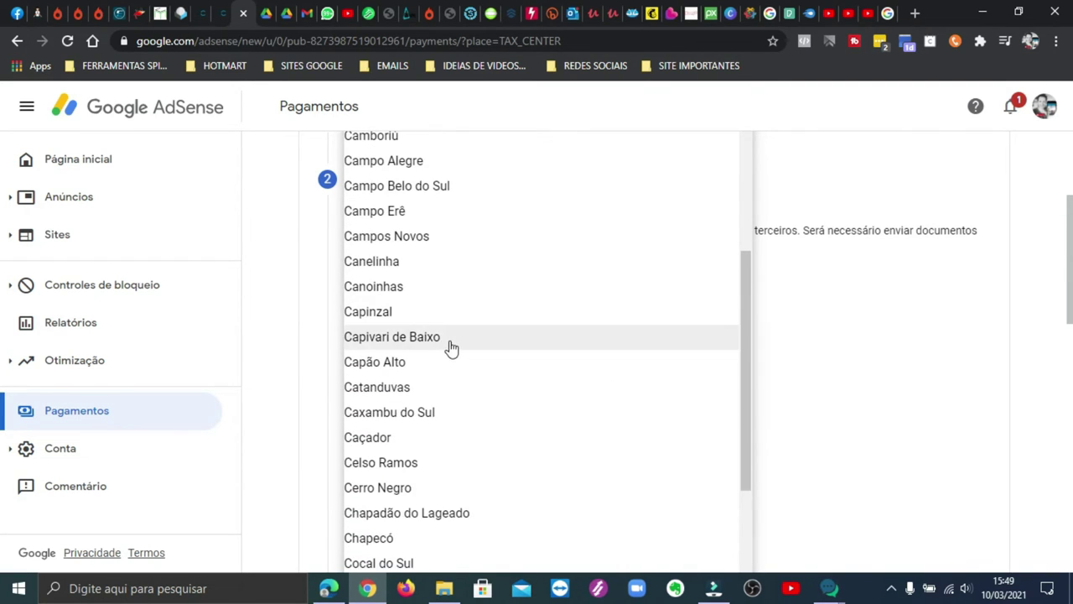
{"action": "left_click", "coordinate": [394, 353]}
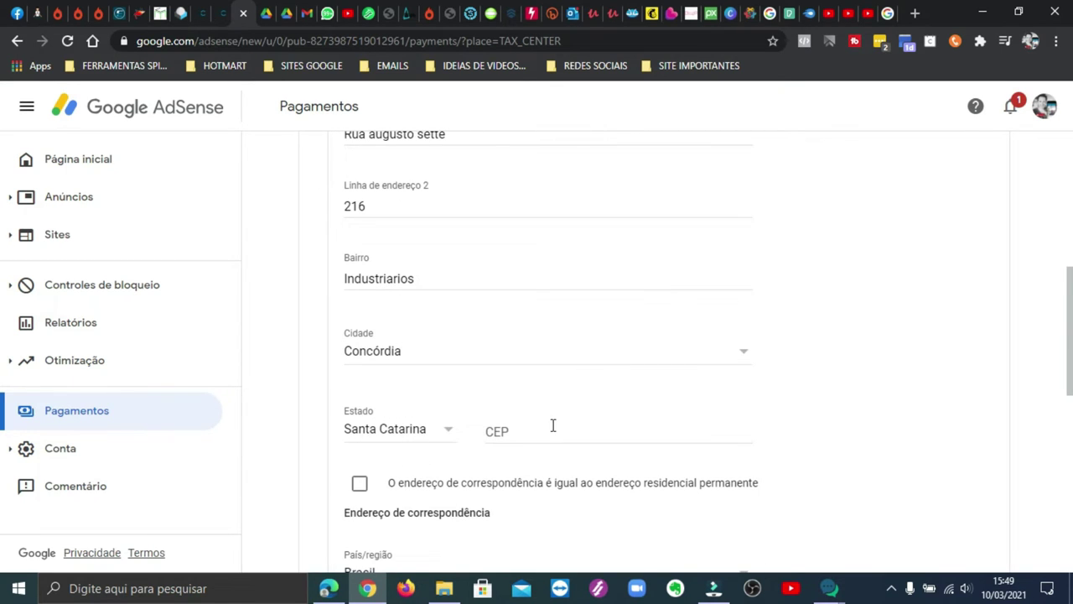
Step: Autofill the CEP, make the mailing address the same, and save the address step
{"action": "left_click", "coordinate": [553, 424]}
{"action": "left_click", "coordinate": [561, 464]}
{"action": "scroll", "coordinate": [713, 343], "scroll_direction": "down", "scroll_amount": 4}
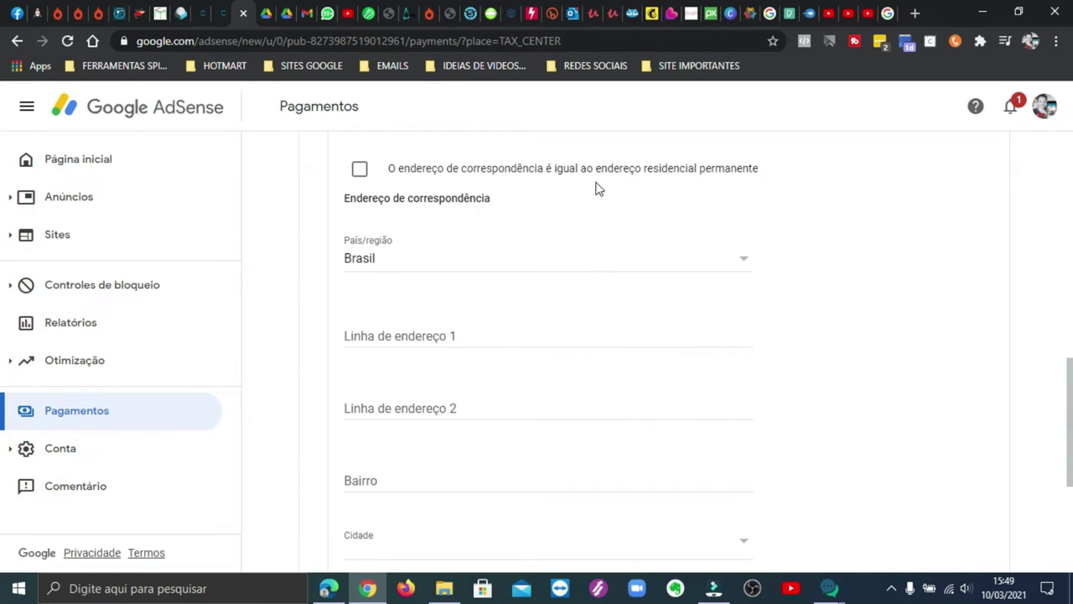
{"action": "left_click", "coordinate": [360, 168]}
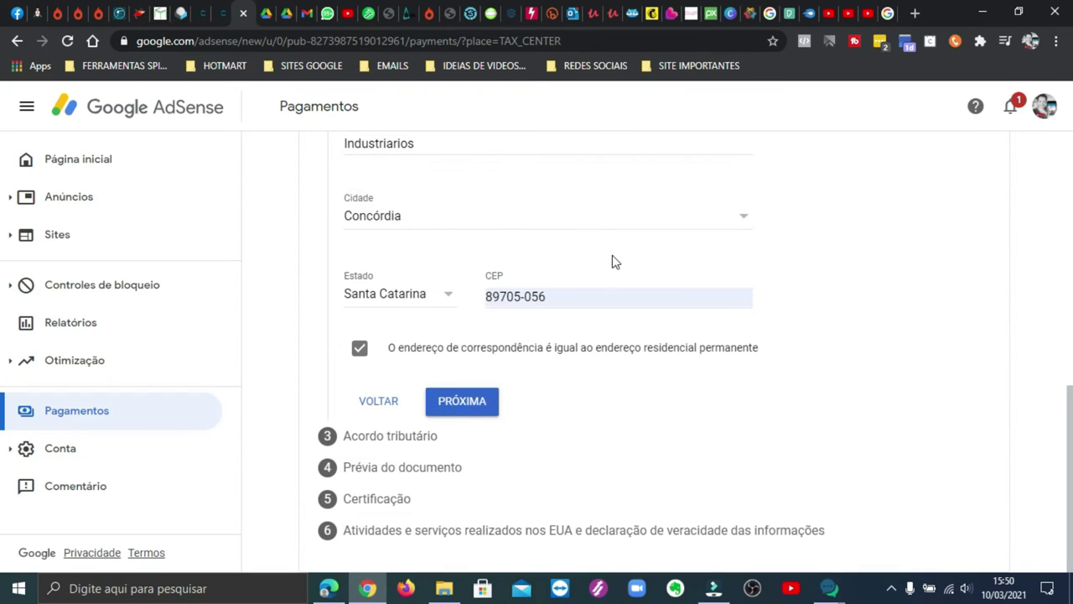
{"action": "scroll", "coordinate": [707, 271], "scroll_direction": "up", "scroll_amount": 4}
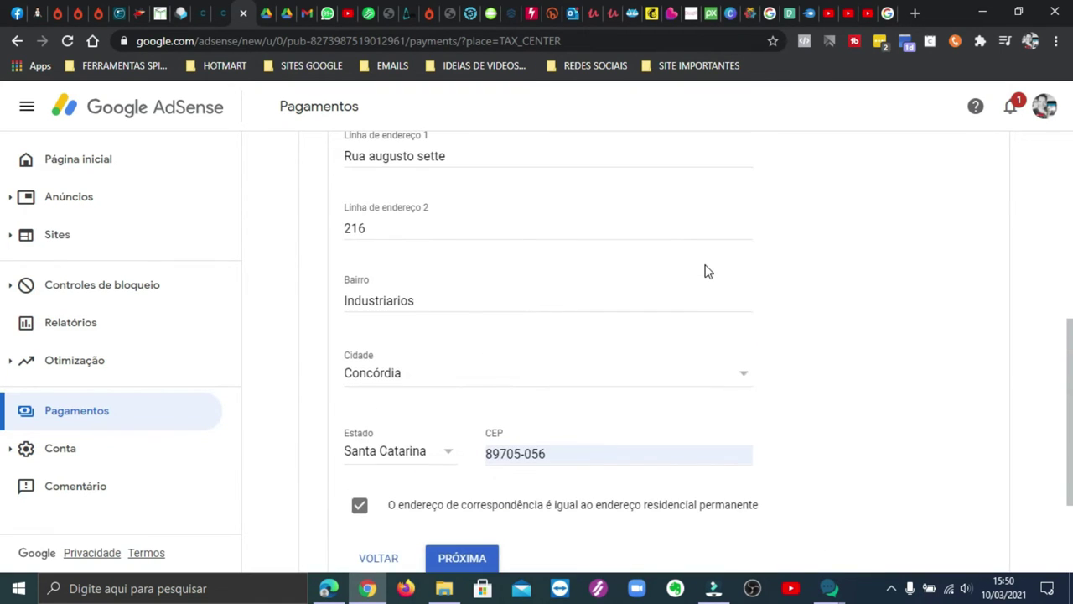
{"action": "scroll", "coordinate": [707, 271], "scroll_direction": "up", "scroll_amount": 1}
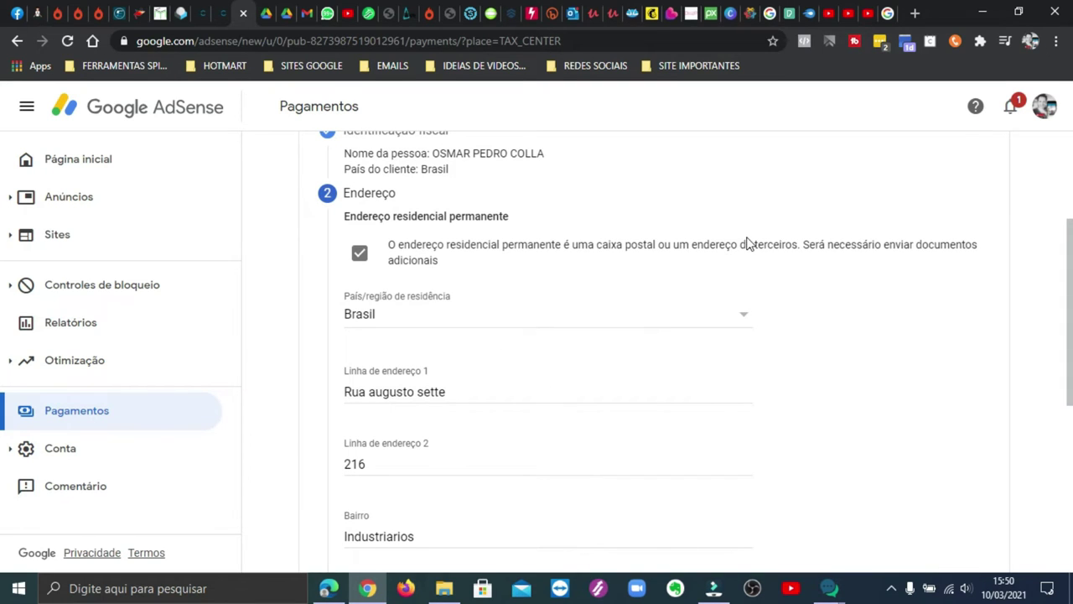
{"action": "scroll", "coordinate": [746, 252], "scroll_direction": "down", "scroll_amount": 5}
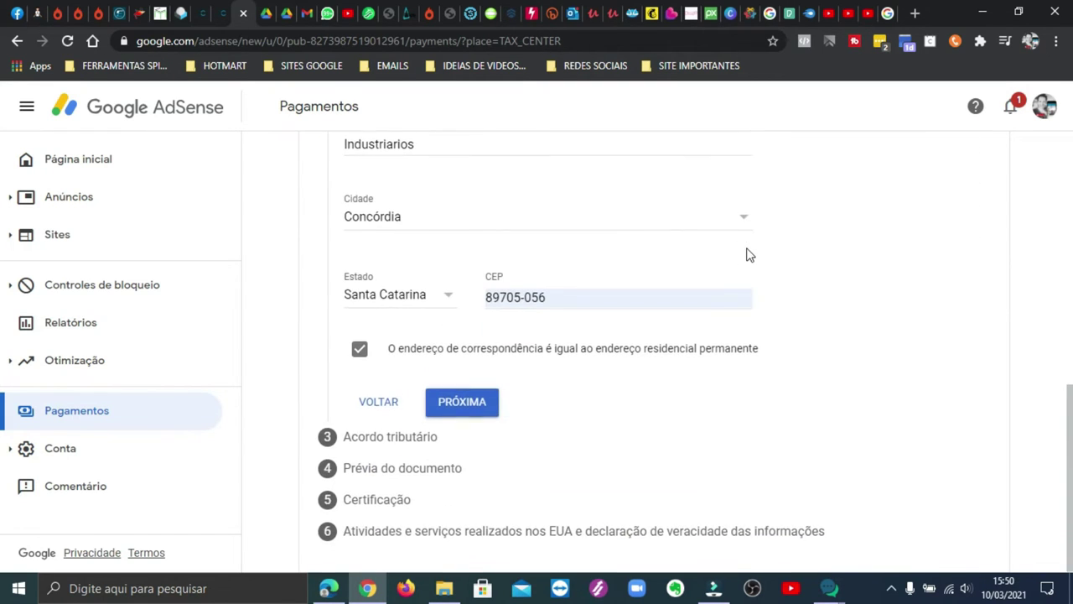
{"action": "left_click", "coordinate": [473, 403]}
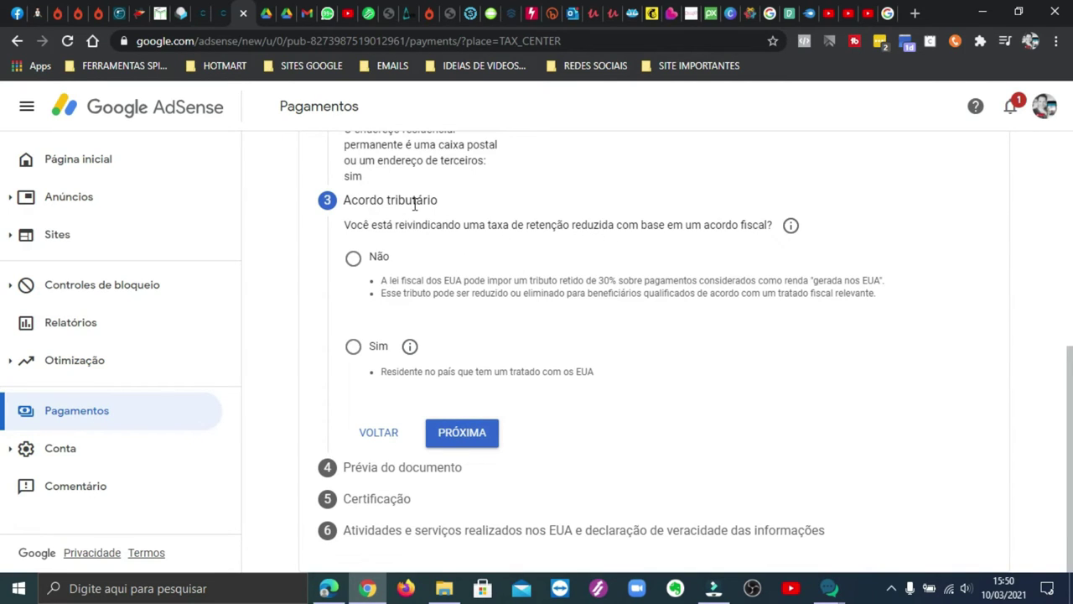
Step: Answer Não to claiming a treaty-reduced withholding rate and continue to the document preview
{"action": "scroll", "coordinate": [587, 232], "scroll_direction": "up", "scroll_amount": 4}
{"action": "scroll", "coordinate": [587, 233], "scroll_direction": "down", "scroll_amount": 2}
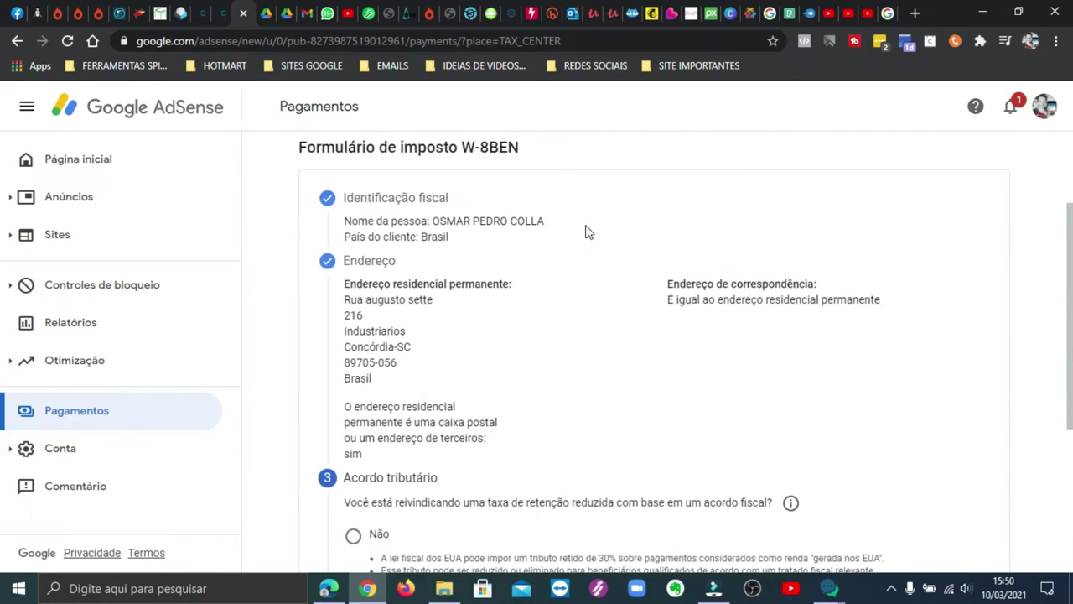
{"action": "scroll", "coordinate": [587, 232], "scroll_direction": "down", "scroll_amount": 2}
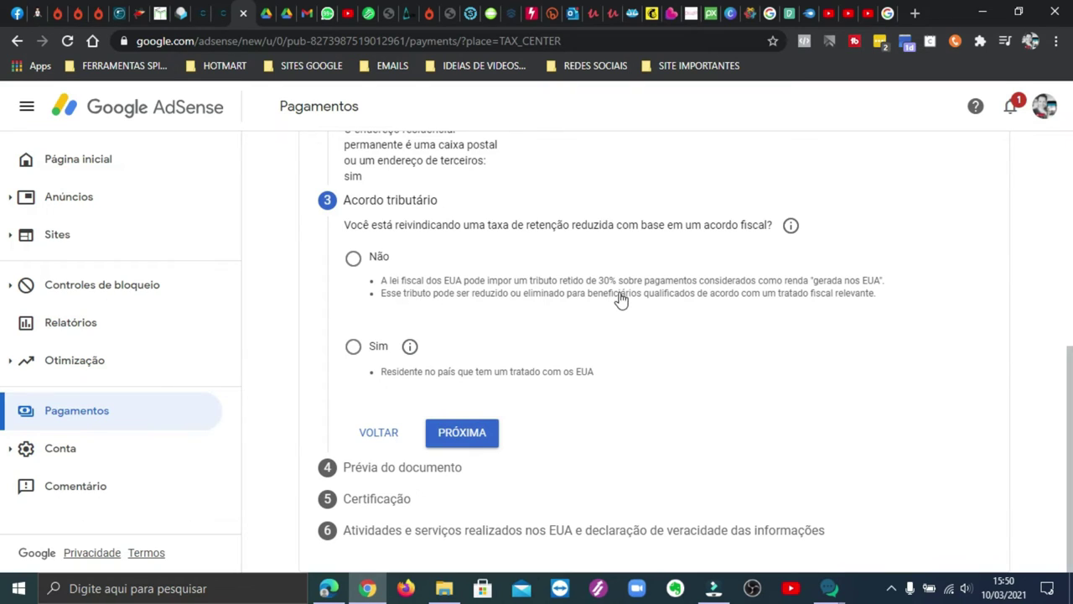
{"action": "left_click", "coordinate": [352, 260]}
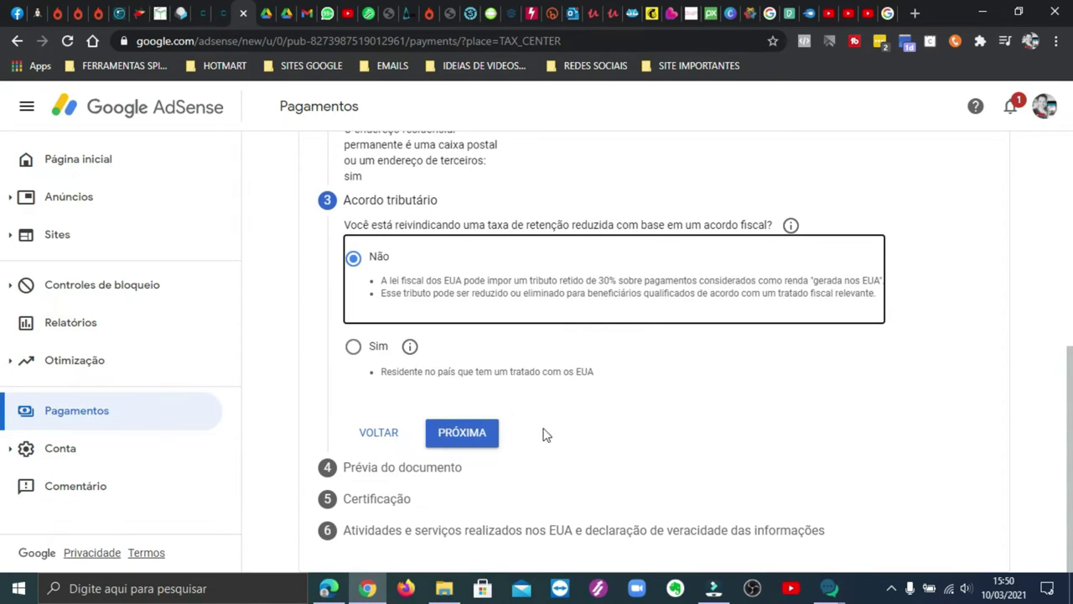
{"action": "left_click", "coordinate": [474, 437]}
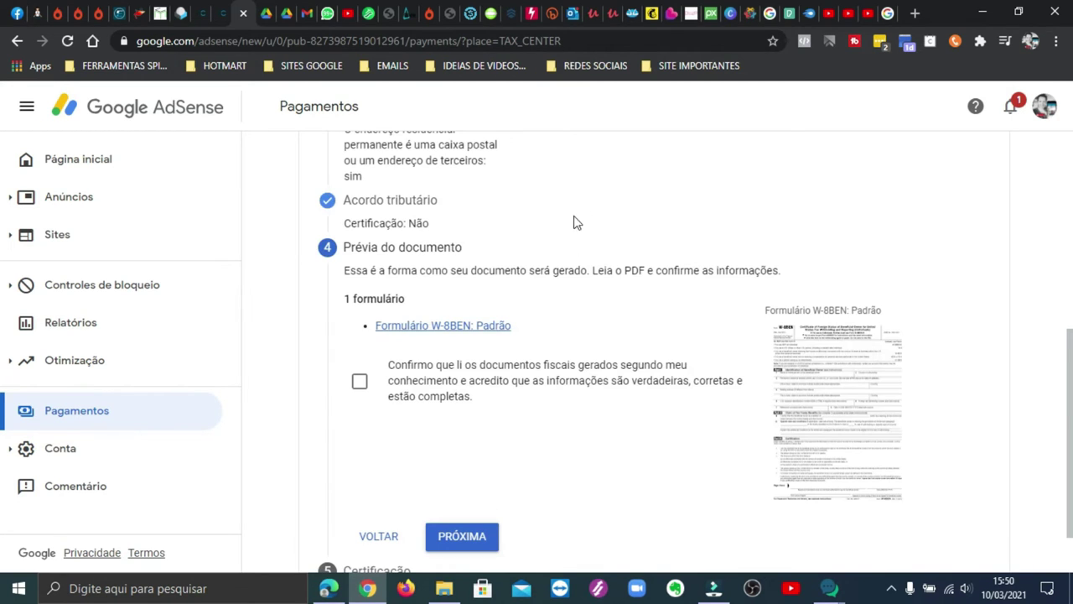
Step: Tick the box certifying the generated W-8BEN documents are true and complete
{"action": "scroll", "coordinate": [655, 246], "scroll_direction": "down", "scroll_amount": 1}
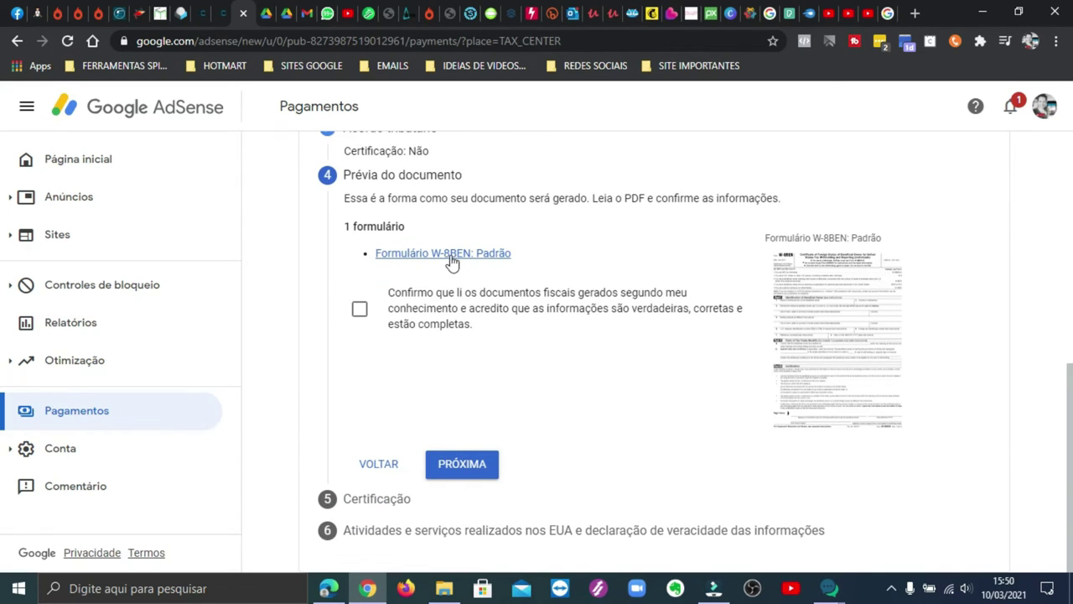
{"action": "scroll", "coordinate": [493, 273], "scroll_direction": "up", "scroll_amount": 2}
{"action": "scroll", "coordinate": [628, 283], "scroll_direction": "up", "scroll_amount": 3}
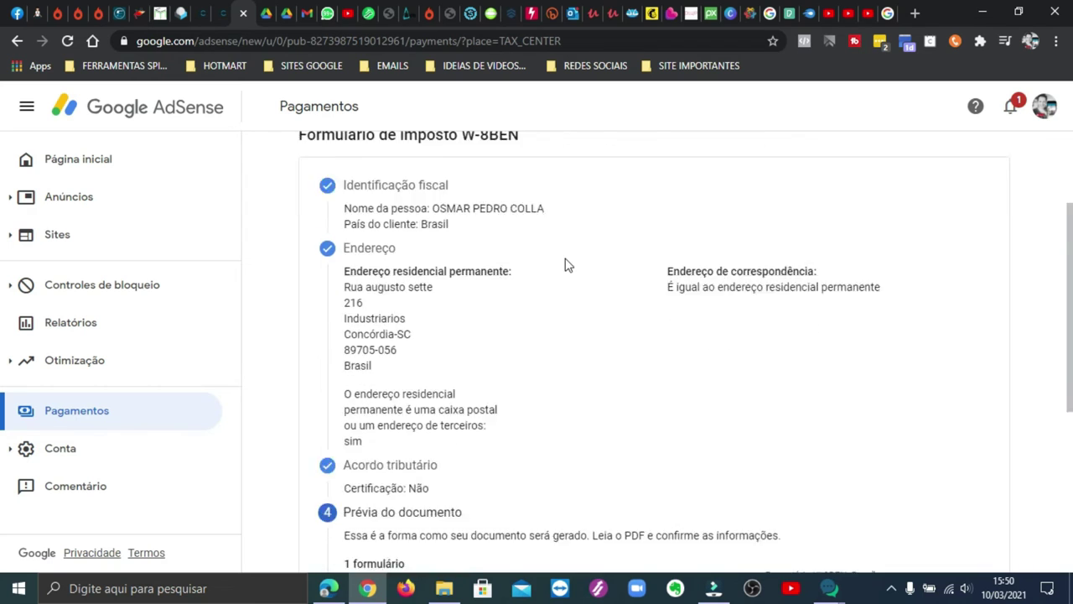
{"action": "scroll", "coordinate": [561, 273], "scroll_direction": "down", "scroll_amount": 5}
{"action": "left_click", "coordinate": [358, 309]}
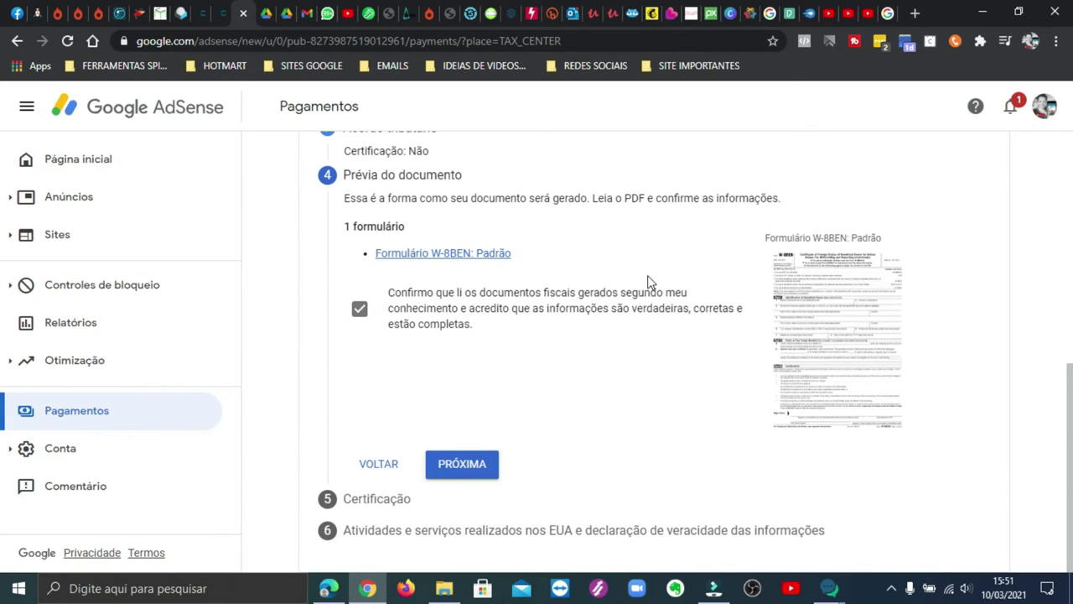
Step: Move on to Certificação and enter the account holder's full name in capitals as Nome completo
{"action": "left_click", "coordinate": [470, 466]}
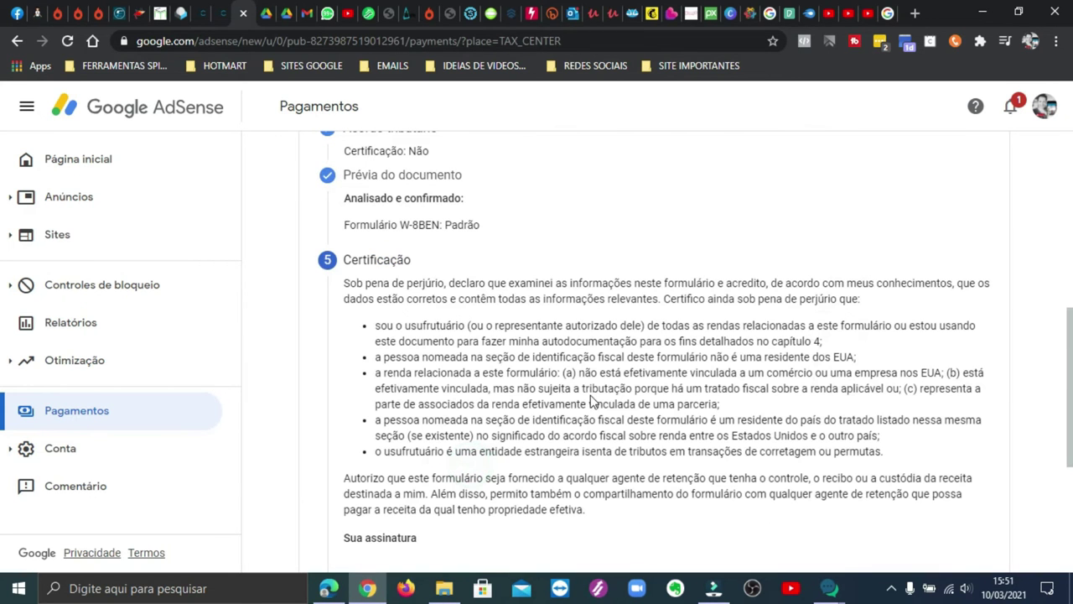
{"action": "scroll", "coordinate": [618, 230], "scroll_direction": "up", "scroll_amount": 5}
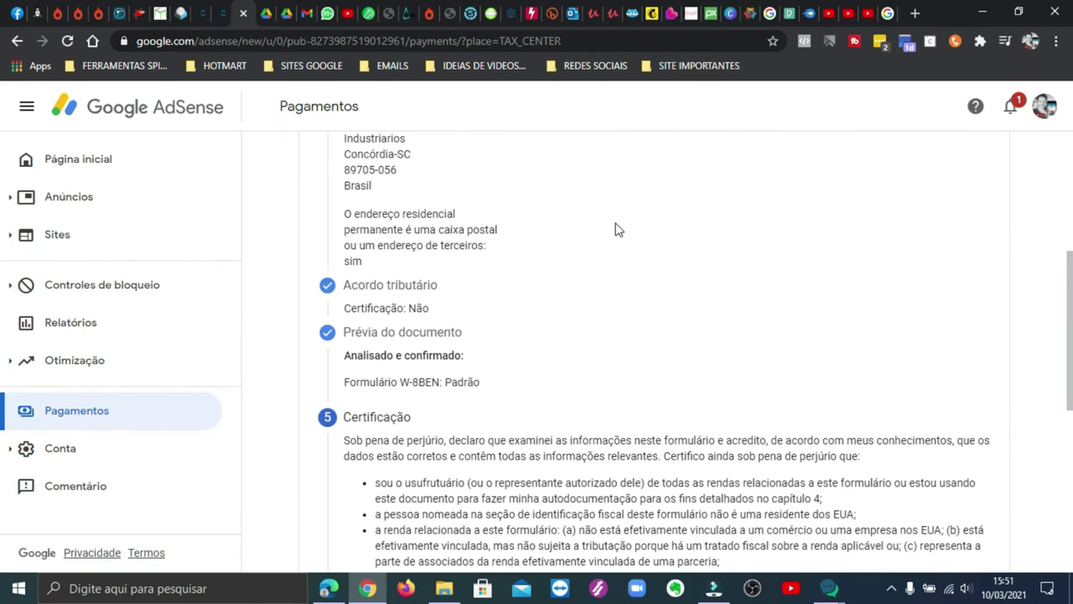
{"action": "scroll", "coordinate": [618, 230], "scroll_direction": "down", "scroll_amount": 10}
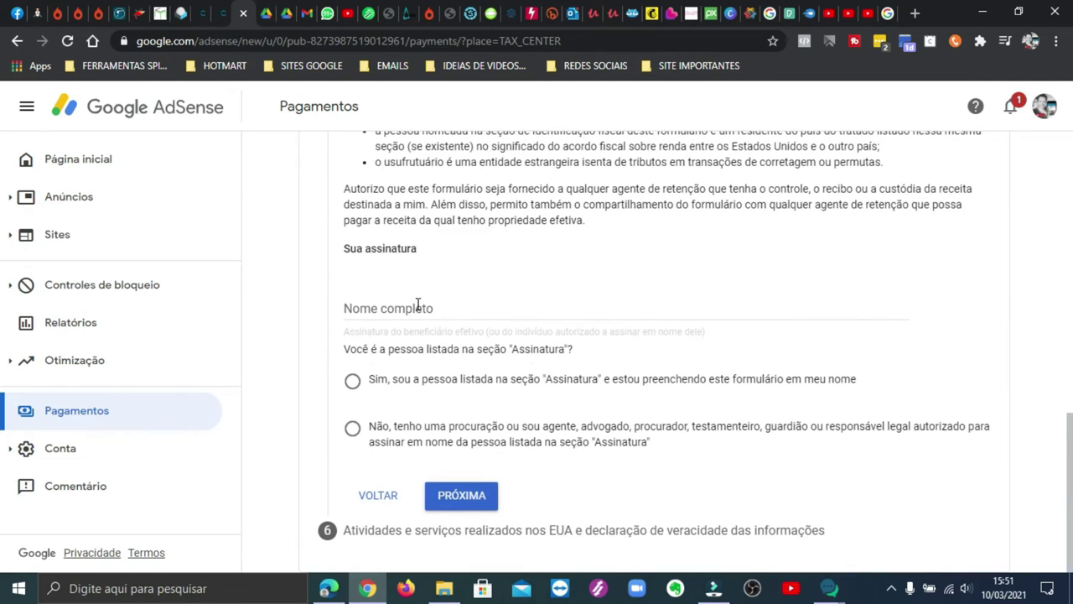
{"action": "left_click", "coordinate": [417, 305]}
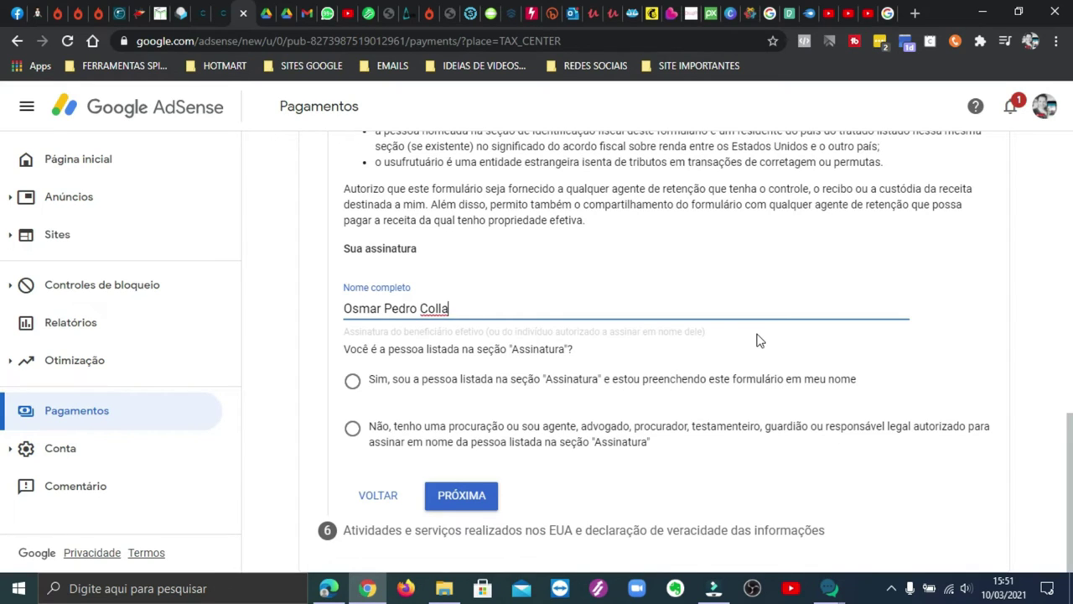
{"action": "triple_click", "coordinate": [479, 308]}
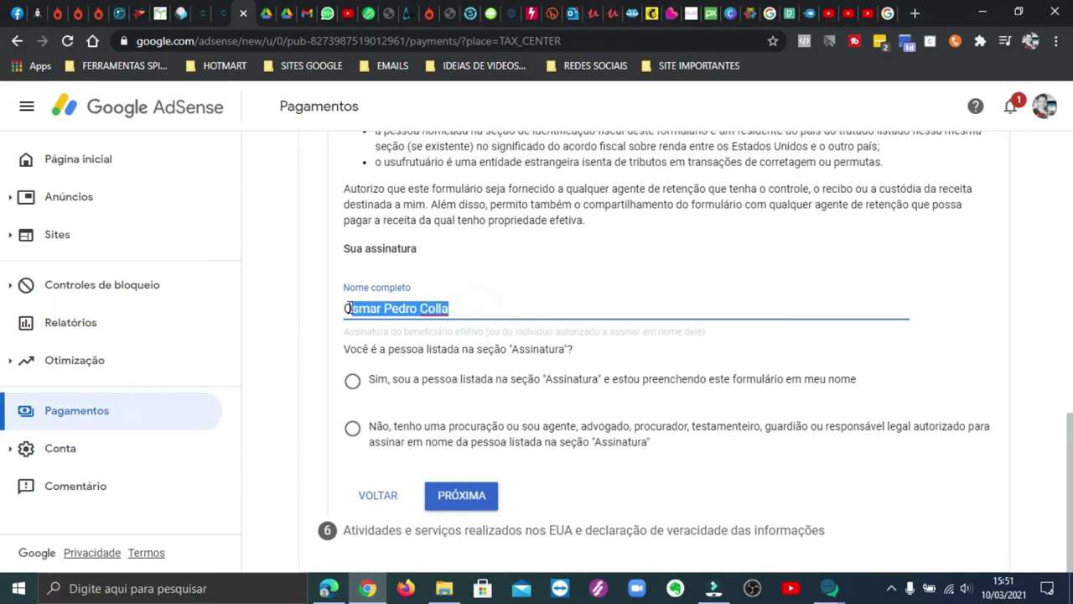
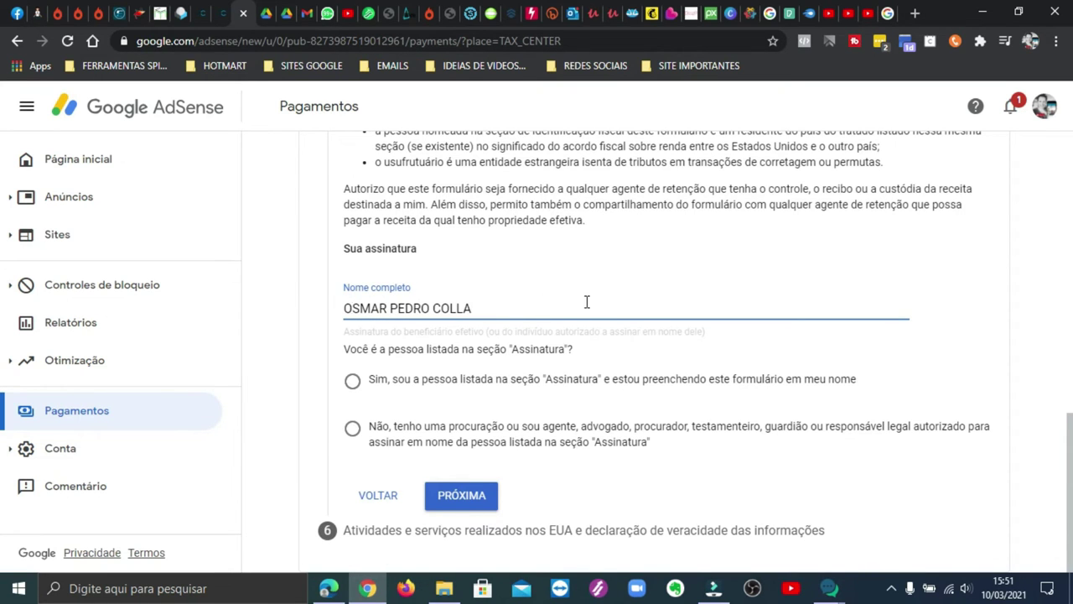
Step: Select 'Sim, sou a pessoa listada' and advance to step 6 on US activities
{"action": "scroll", "coordinate": [587, 302], "scroll_direction": "up", "scroll_amount": 15}
{"action": "scroll", "coordinate": [695, 271], "scroll_direction": "down", "scroll_amount": 3}
{"action": "scroll", "coordinate": [646, 244], "scroll_direction": "up", "scroll_amount": 2}
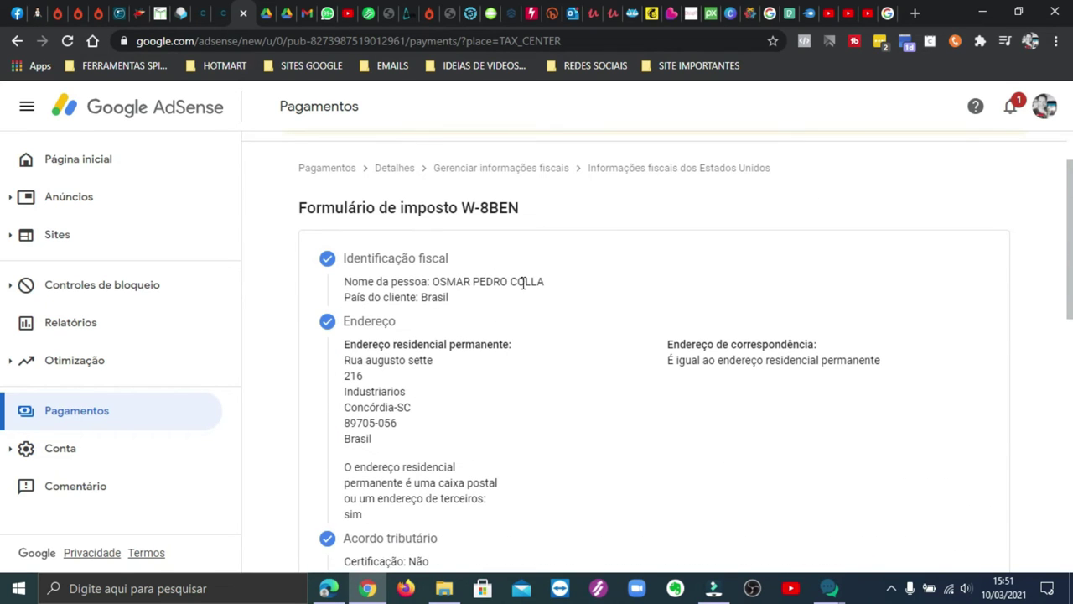
{"action": "scroll", "coordinate": [643, 300], "scroll_direction": "down", "scroll_amount": 10}
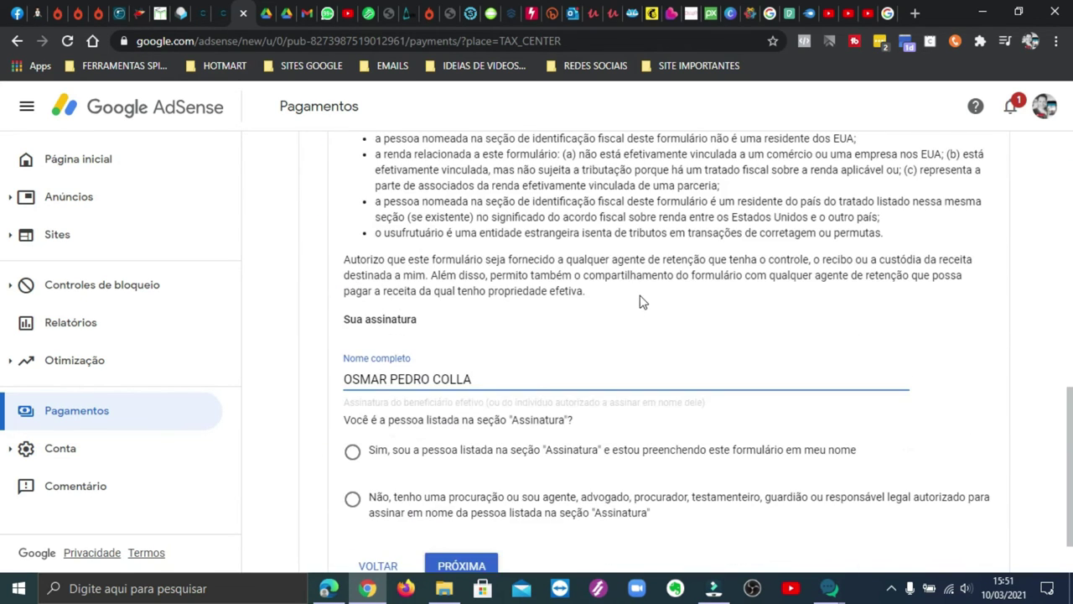
{"action": "scroll", "coordinate": [612, 335], "scroll_direction": "down", "scroll_amount": 1}
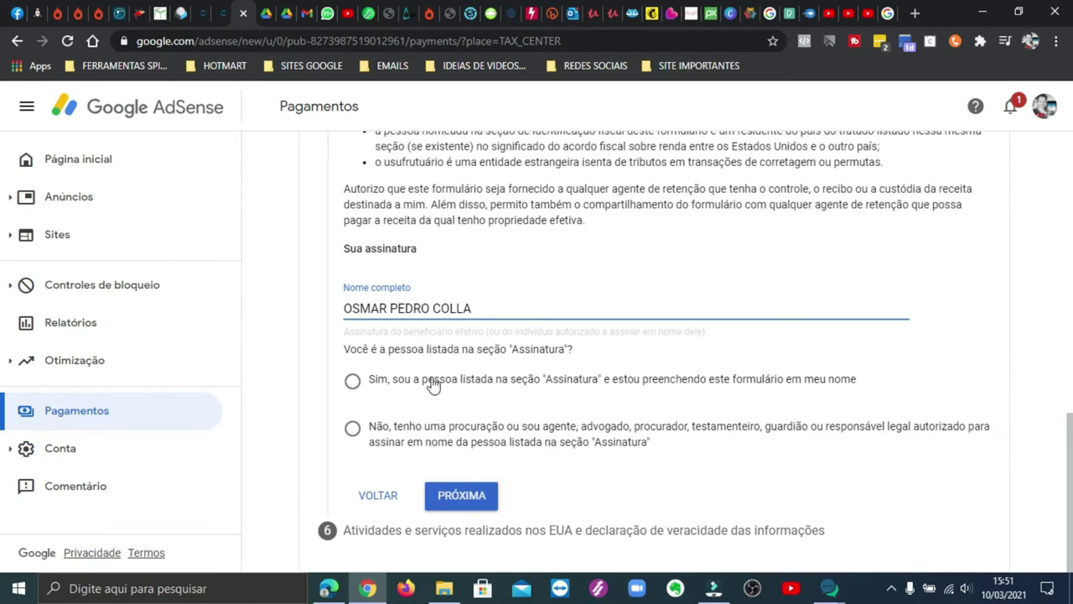
{"action": "left_click", "coordinate": [352, 381]}
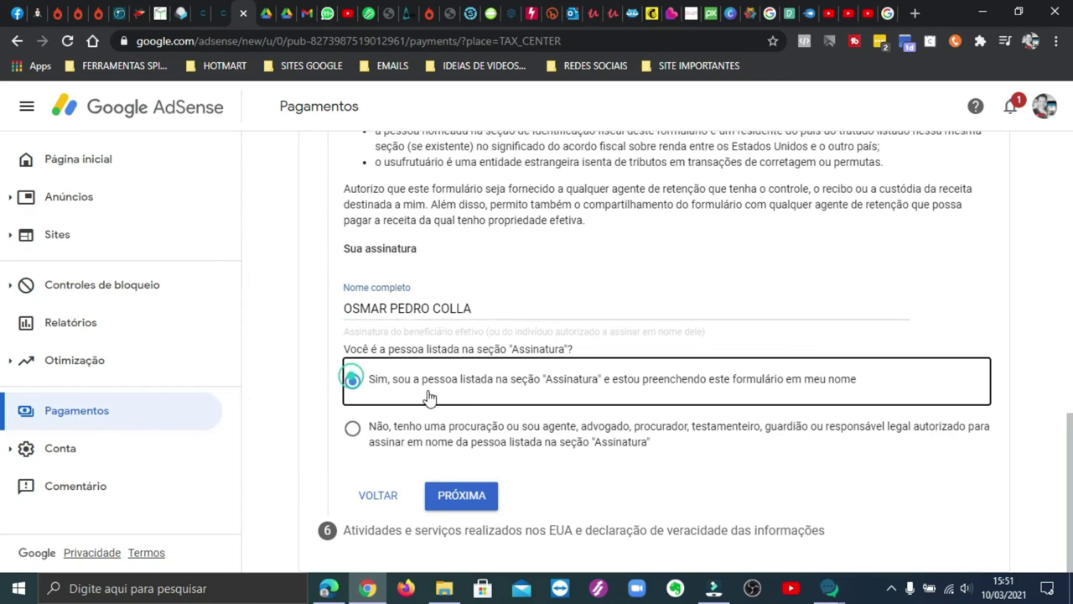
{"action": "left_click", "coordinate": [465, 495]}
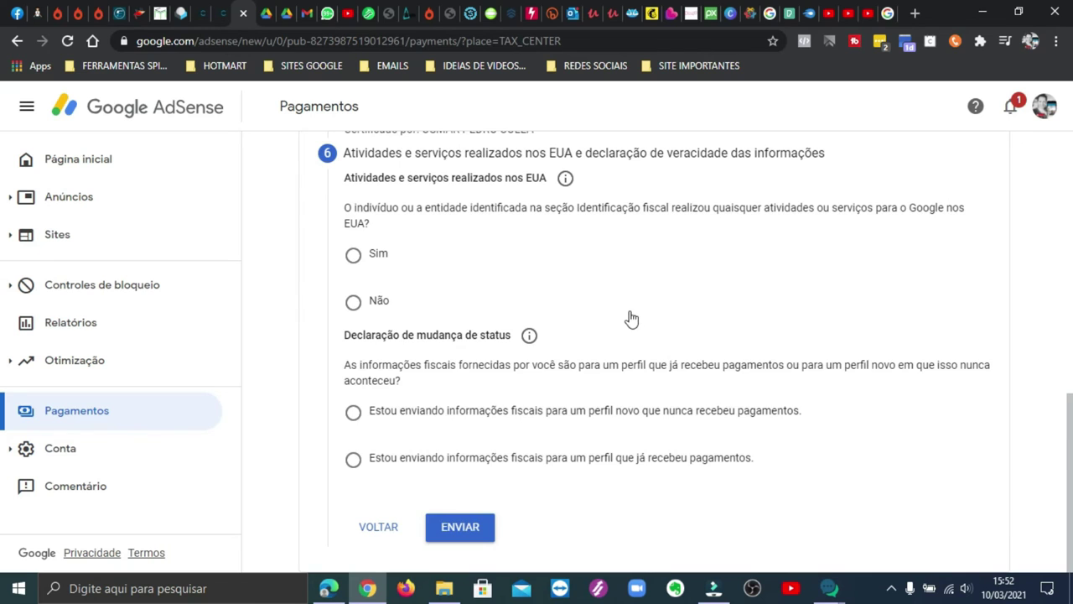
Step: Answer Não to US services and confirm services happen only outside the US
{"action": "scroll", "coordinate": [639, 334], "scroll_direction": "up", "scroll_amount": 3}
{"action": "scroll", "coordinate": [632, 319], "scroll_direction": "up", "scroll_amount": 5}
{"action": "scroll", "coordinate": [632, 319], "scroll_direction": "down", "scroll_amount": 5}
{"action": "scroll", "coordinate": [632, 319], "scroll_direction": "down", "scroll_amount": 3}
{"action": "left_click", "coordinate": [353, 303]}
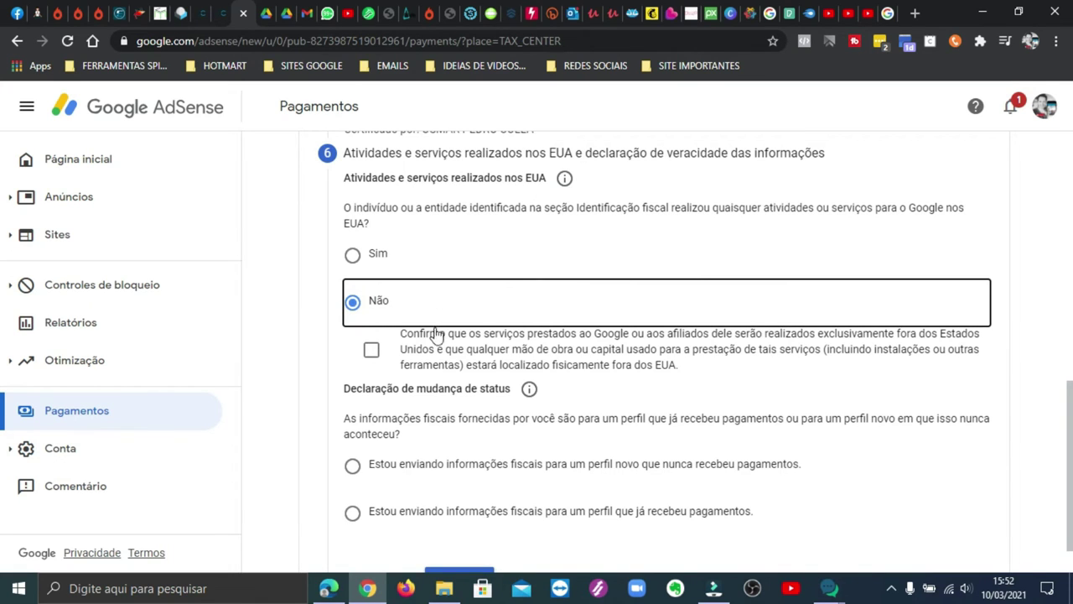
{"action": "left_click", "coordinate": [372, 352]}
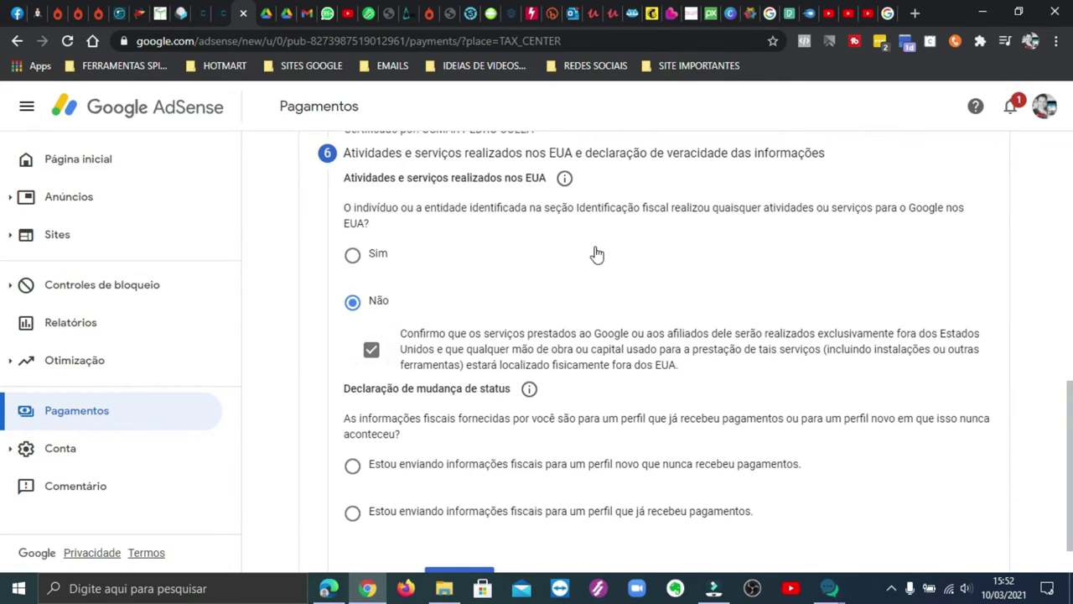
{"action": "scroll", "coordinate": [375, 366], "scroll_direction": "down", "scroll_amount": 2}
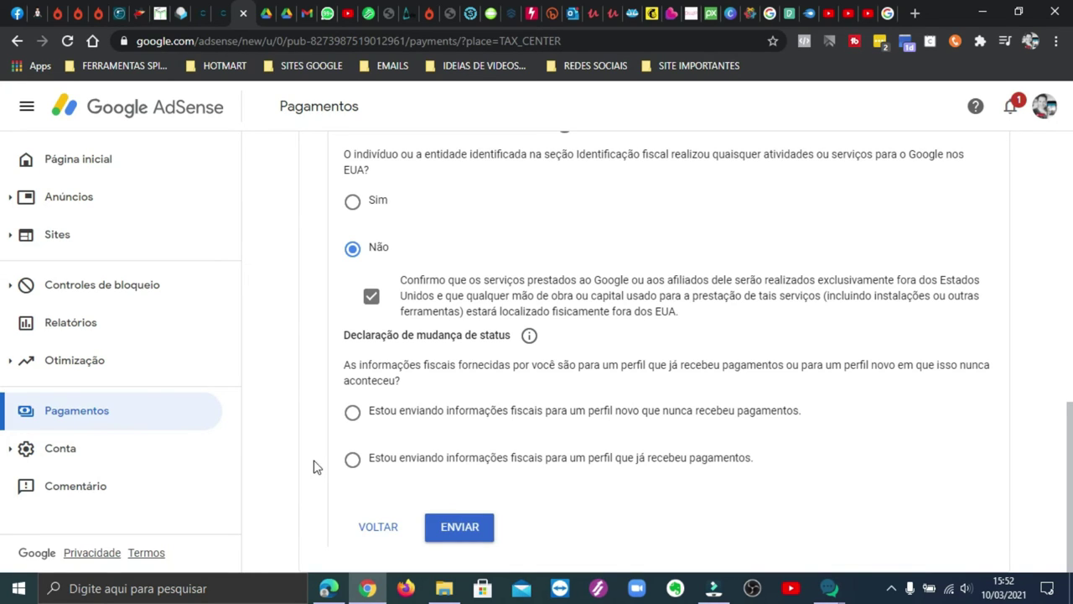
Step: Mark the profile as already paid and certify the tax information is unchanged since 2020
{"action": "left_click", "coordinate": [353, 461]}
{"action": "scroll", "coordinate": [679, 329], "scroll_direction": "down", "scroll_amount": 3}
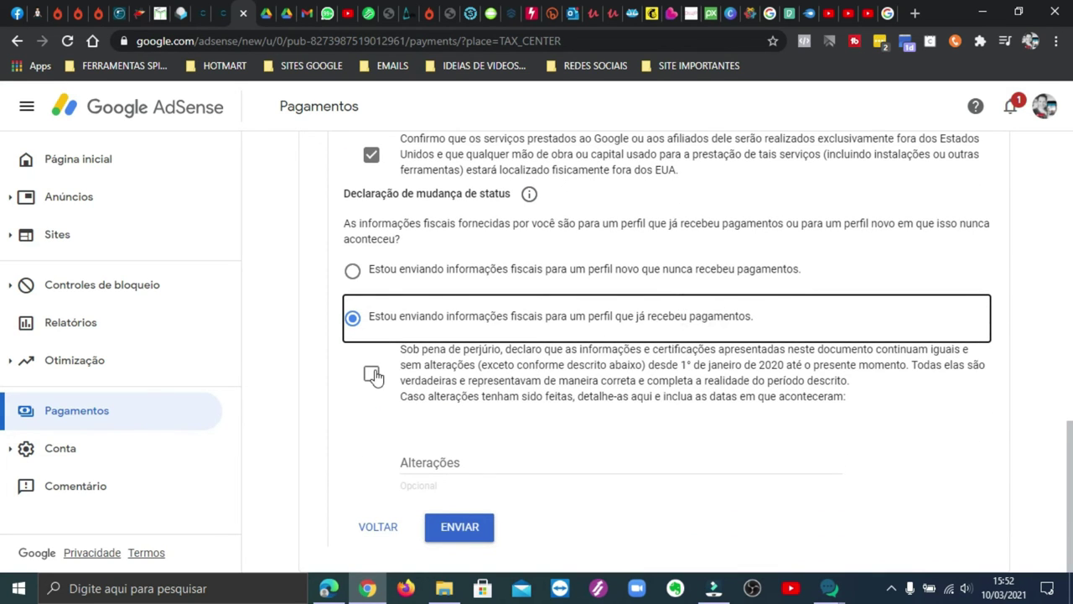
{"action": "left_click", "coordinate": [374, 376]}
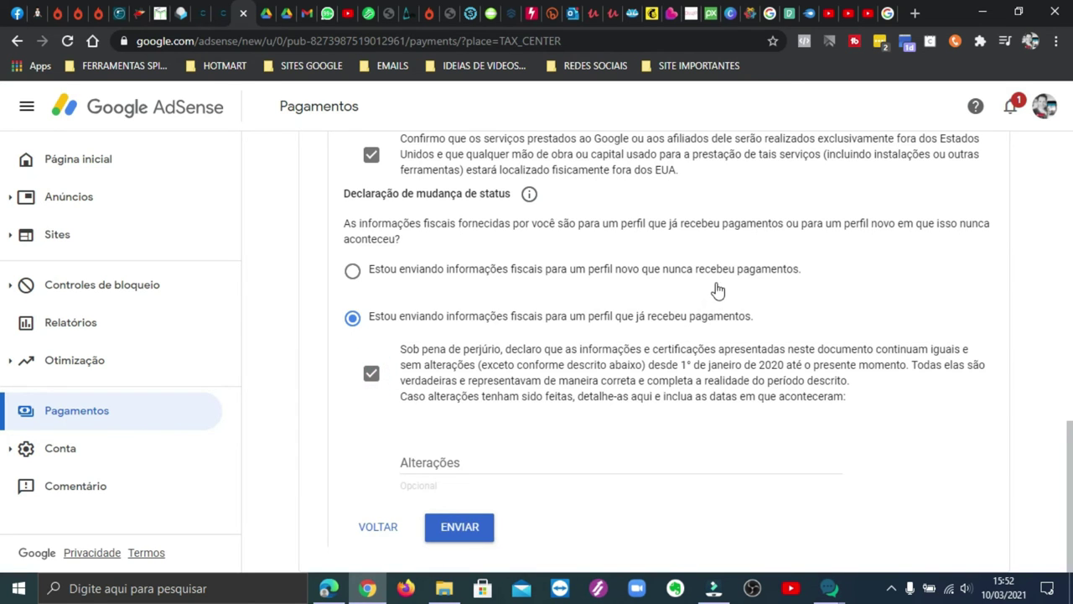
{"action": "scroll", "coordinate": [714, 292], "scroll_direction": "up", "scroll_amount": 2}
{"action": "scroll", "coordinate": [721, 289], "scroll_direction": "down", "scroll_amount": 2}
{"action": "scroll", "coordinate": [727, 296], "scroll_direction": "up", "scroll_amount": 6}
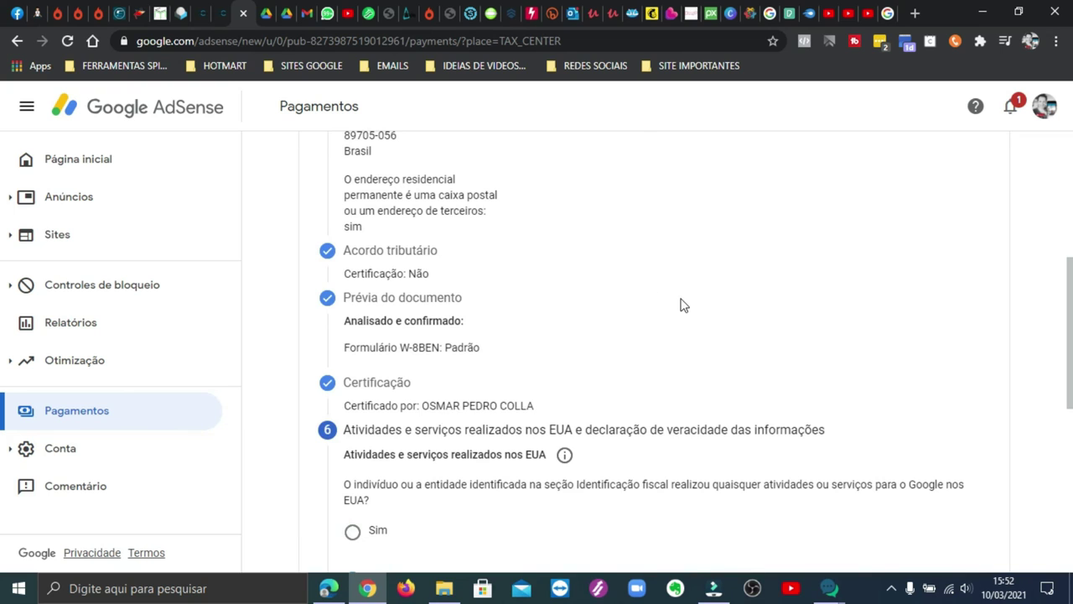
{"action": "scroll", "coordinate": [682, 306], "scroll_direction": "down", "scroll_amount": 2}
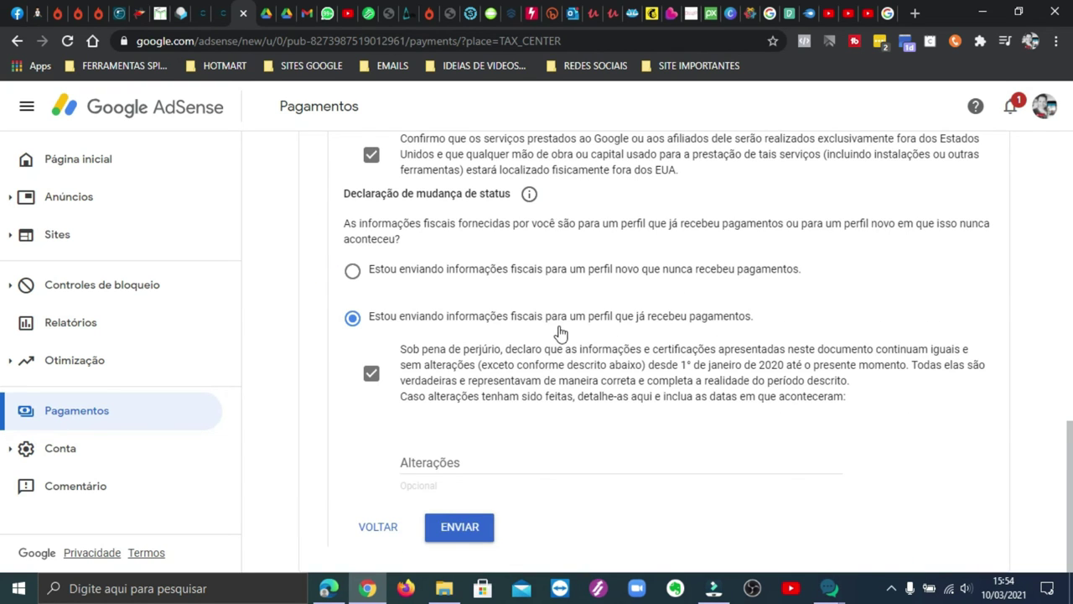
Step: Submit the W-8BEN form and confirm the tax page lists it as Aprovado, dated 10 de março de 2021
{"action": "left_click", "coordinate": [475, 532]}
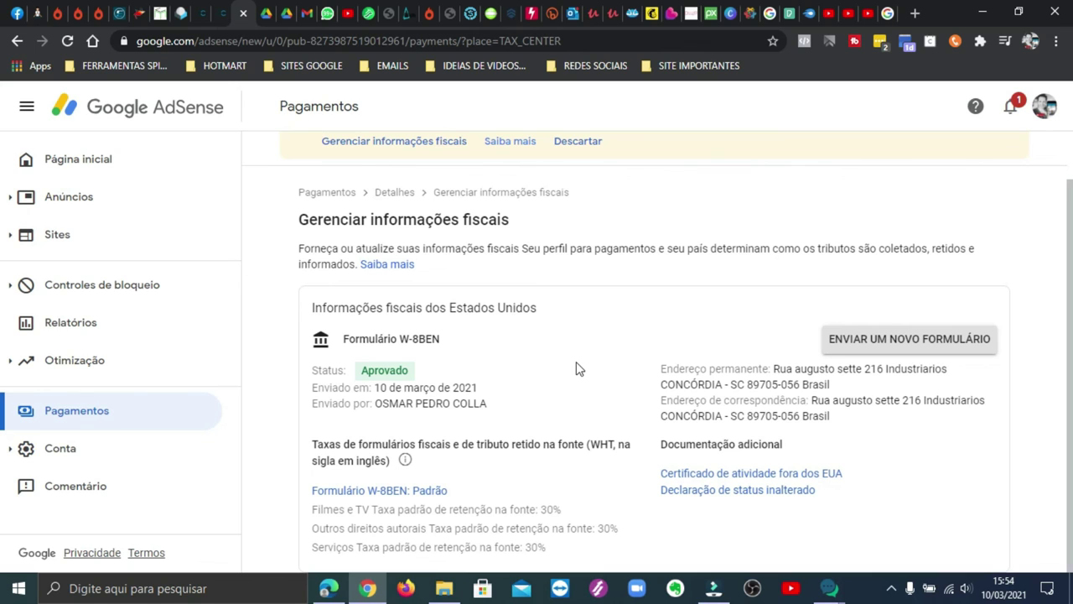
{"action": "scroll", "coordinate": [577, 369], "scroll_direction": "up", "scroll_amount": 1}
{"action": "scroll", "coordinate": [577, 369], "scroll_direction": "down", "scroll_amount": 1}
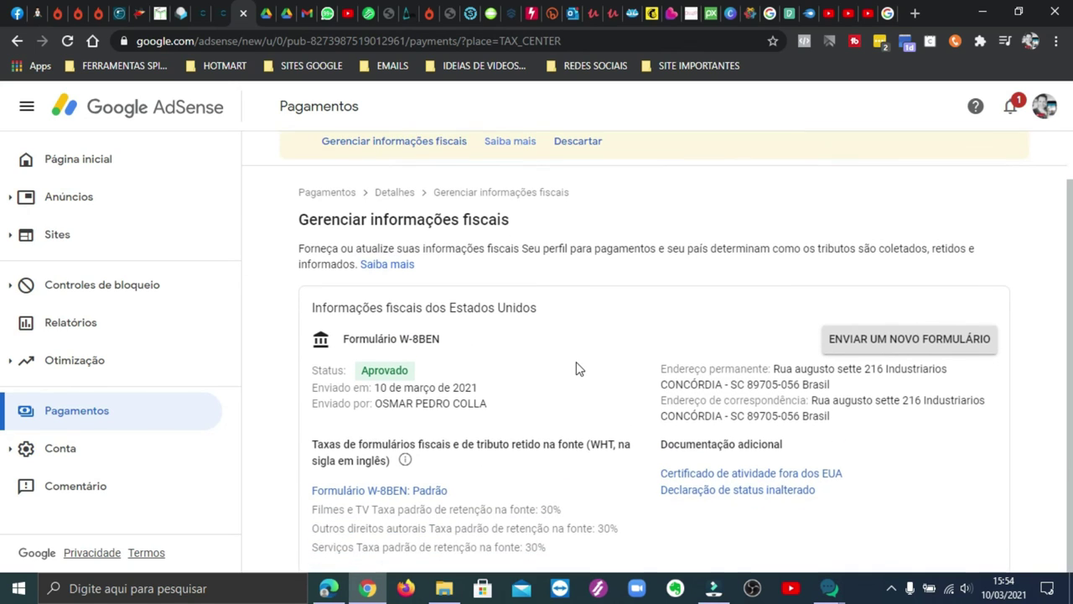